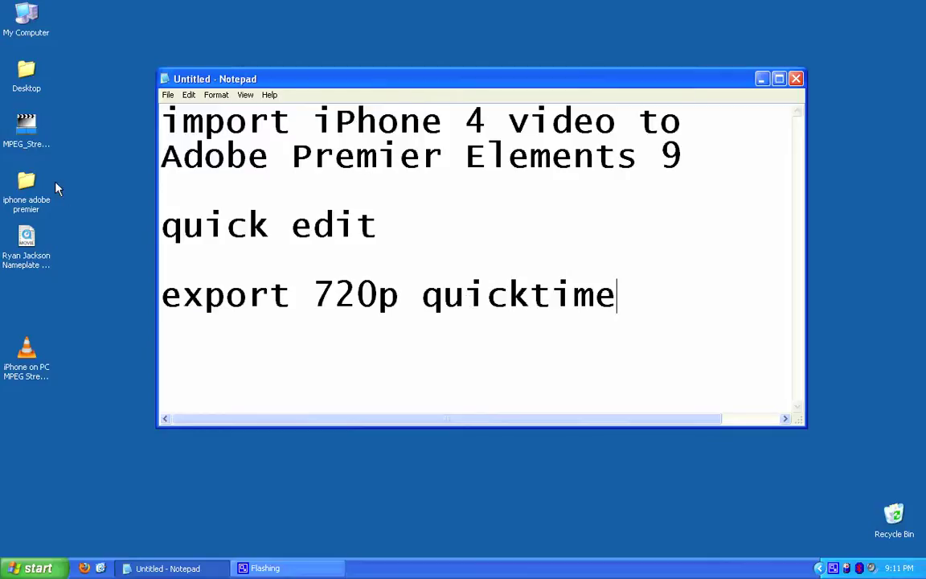
Step: Bring up the Start menu to launch Premiere Elements 9
key("super")
Step: Launch Premiere Elements 9 and start a new project with a dated office-video name (010211)
left_click(66, 338)
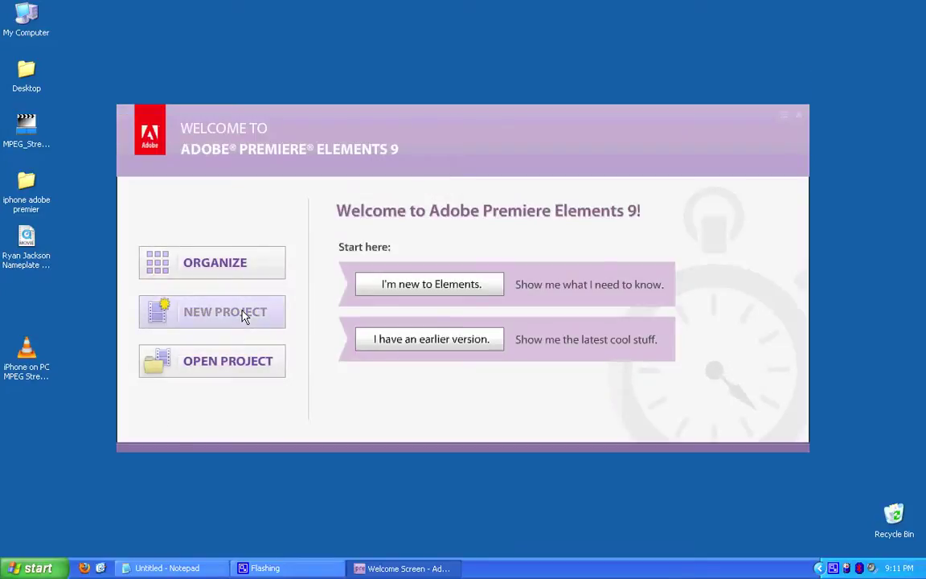
left_click(243, 315)
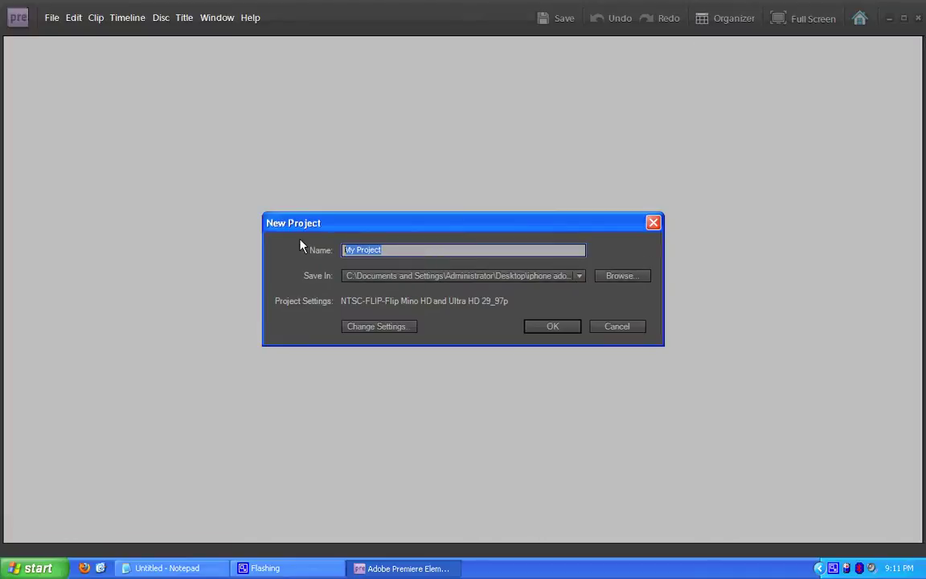
type("Marty Office 010211 video")
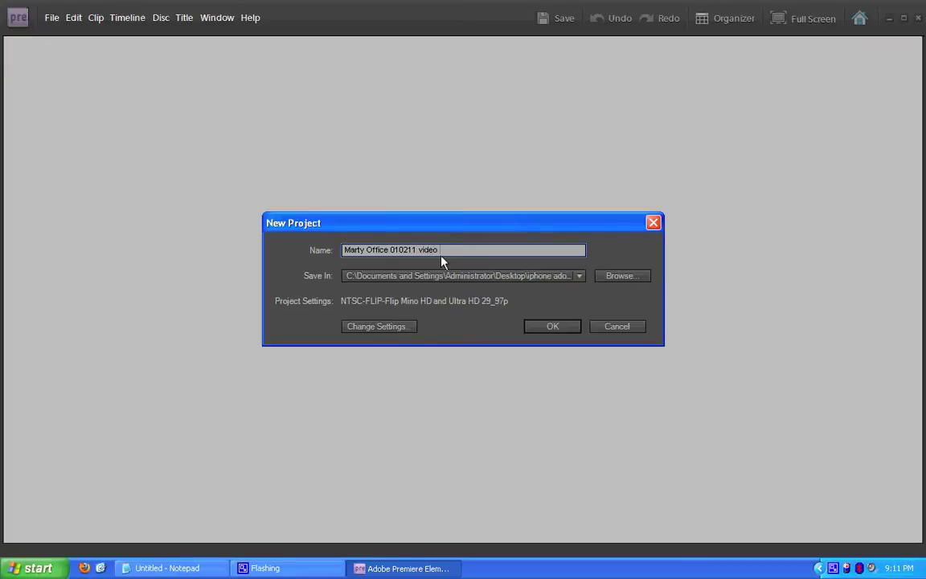
Step: Save the project into a newly created Desktop folder for the office video project
left_click(627, 275)
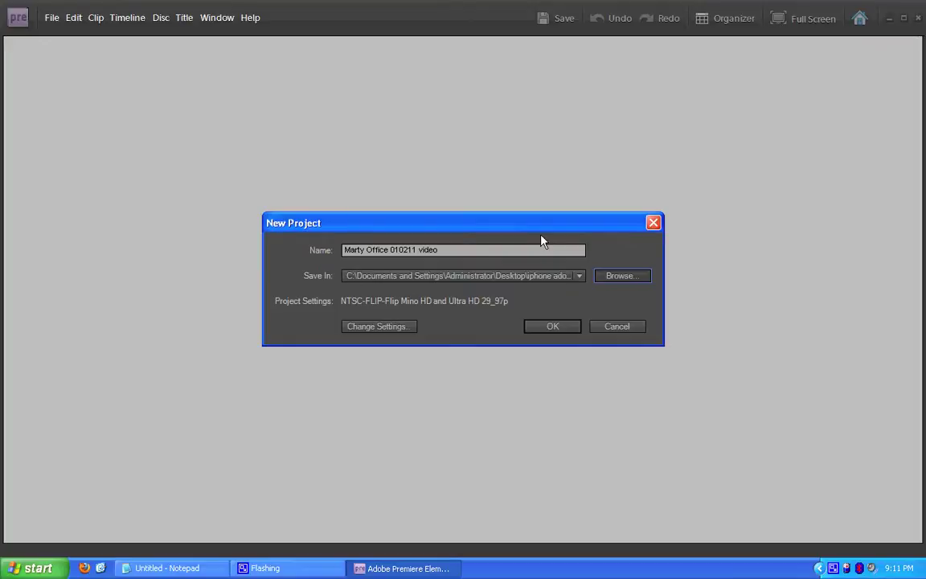
left_click(597, 283)
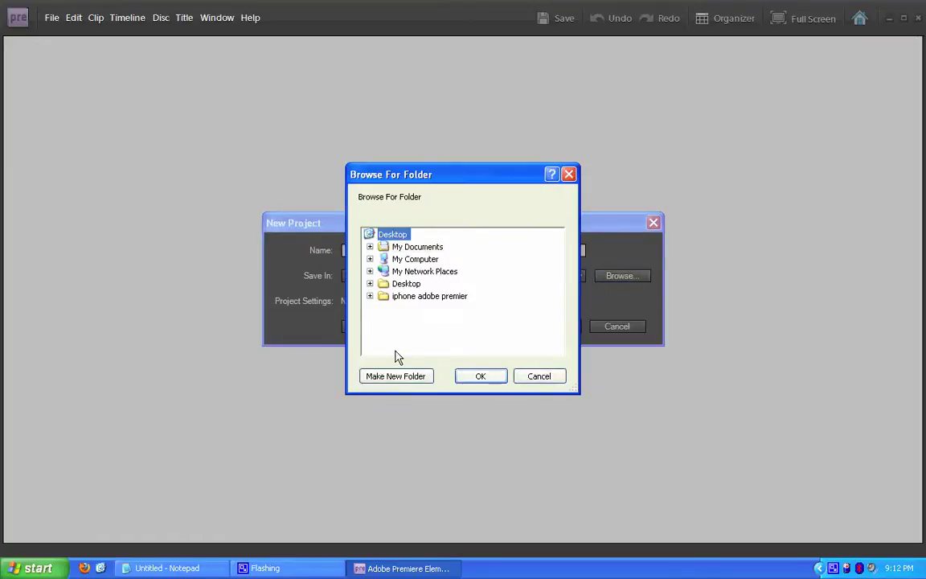
left_click(384, 383)
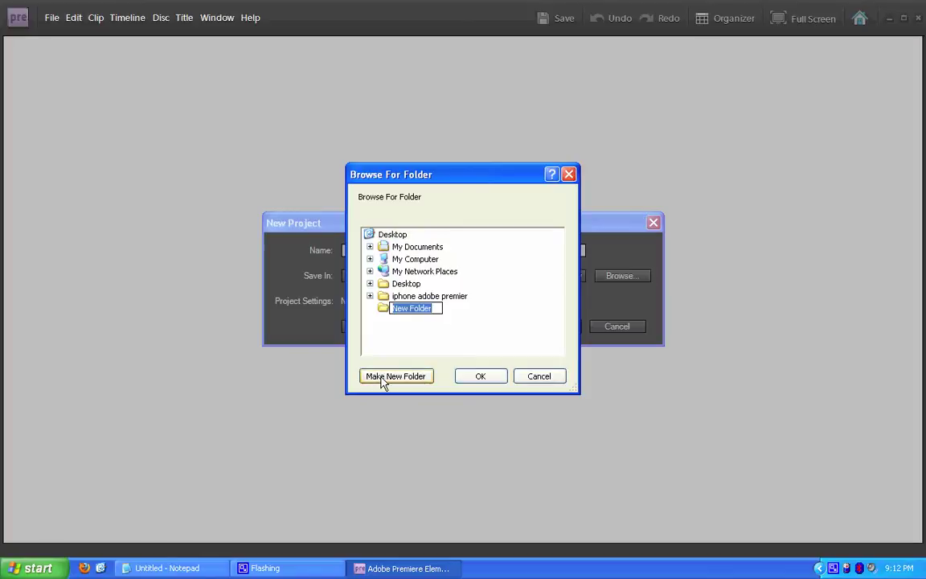
type("Marty in his of")
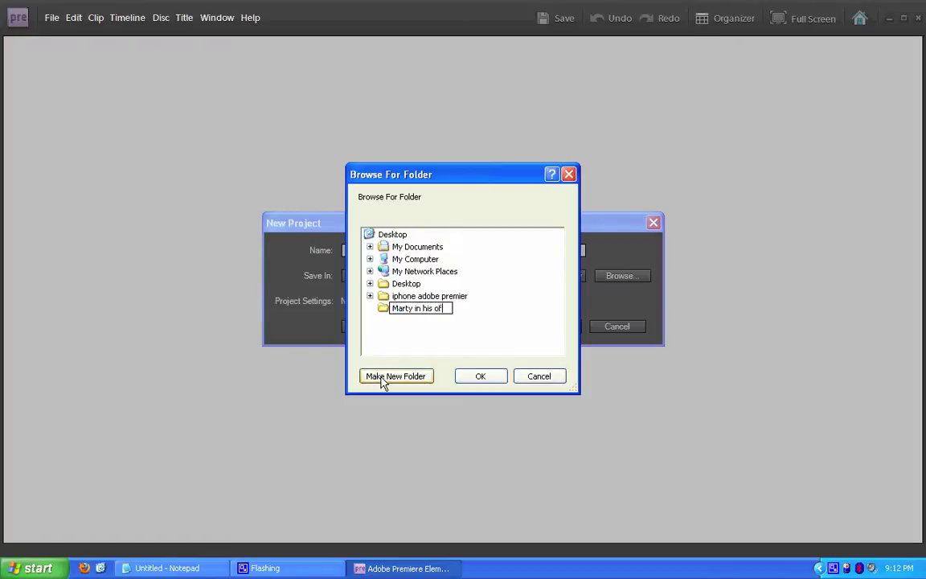
type("fice video project")
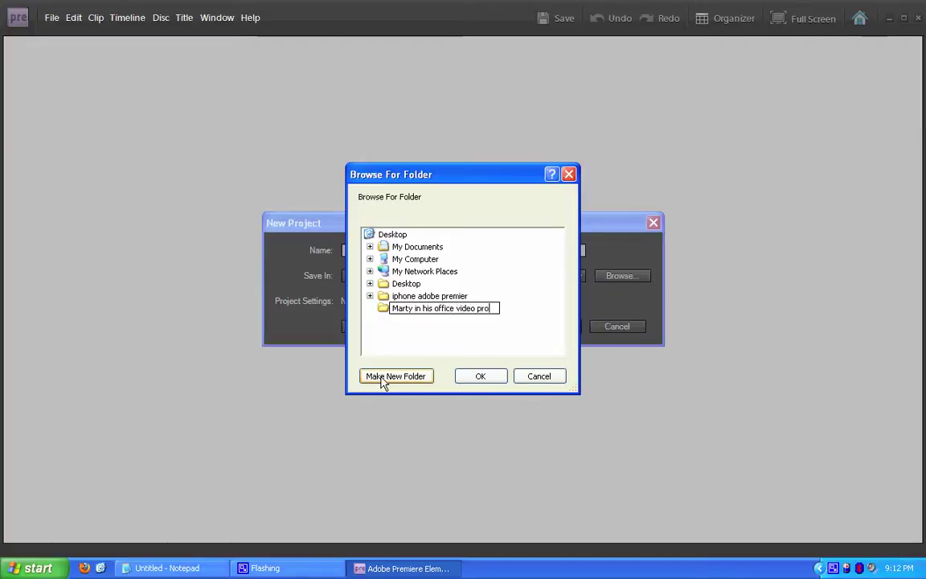
left_click(472, 378)
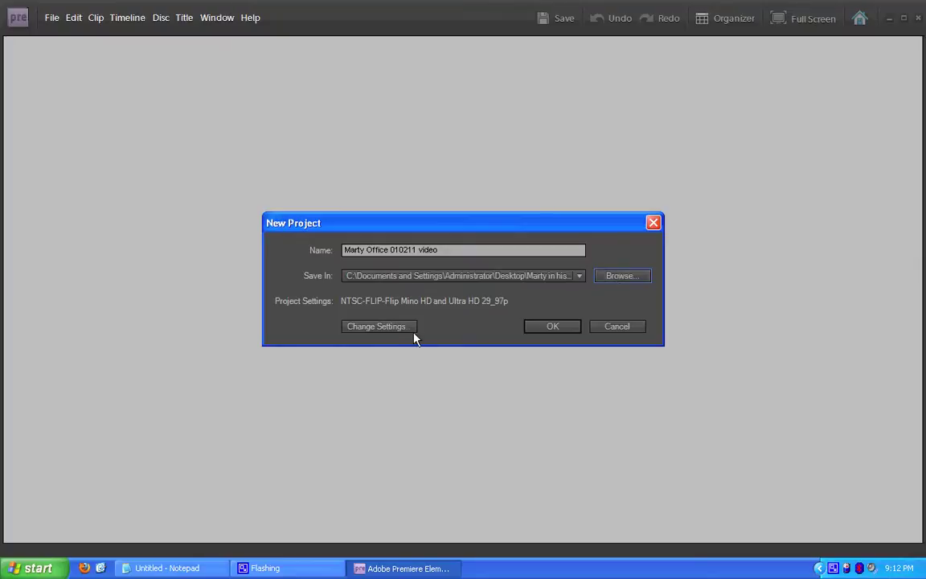
Step: Confirm the NTSC Flip Mino HD 29.97p 720p preset for the new project
left_click(365, 328)
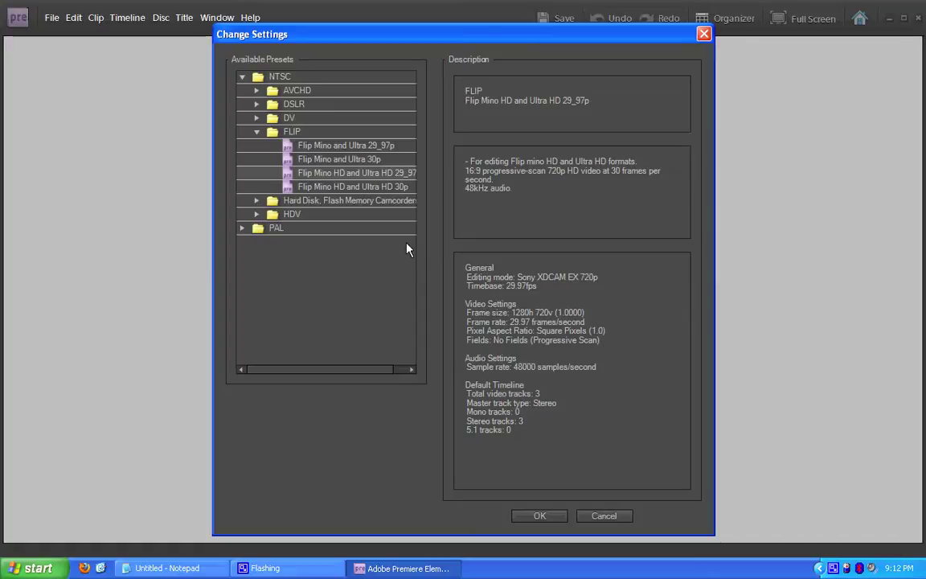
left_click(532, 516)
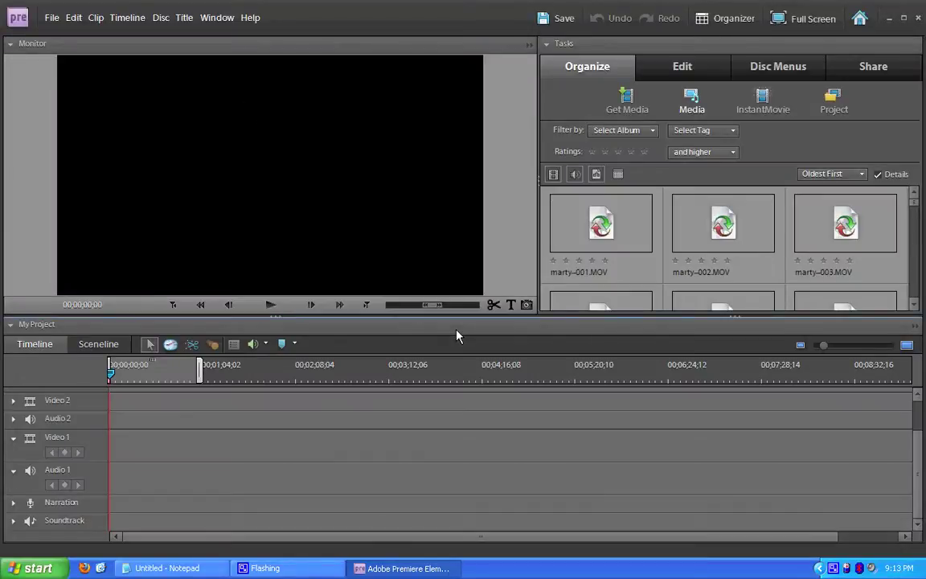
Step: Open the Video Importer with the Apple iPhone as source, listing its 24 clips
left_click(627, 98)
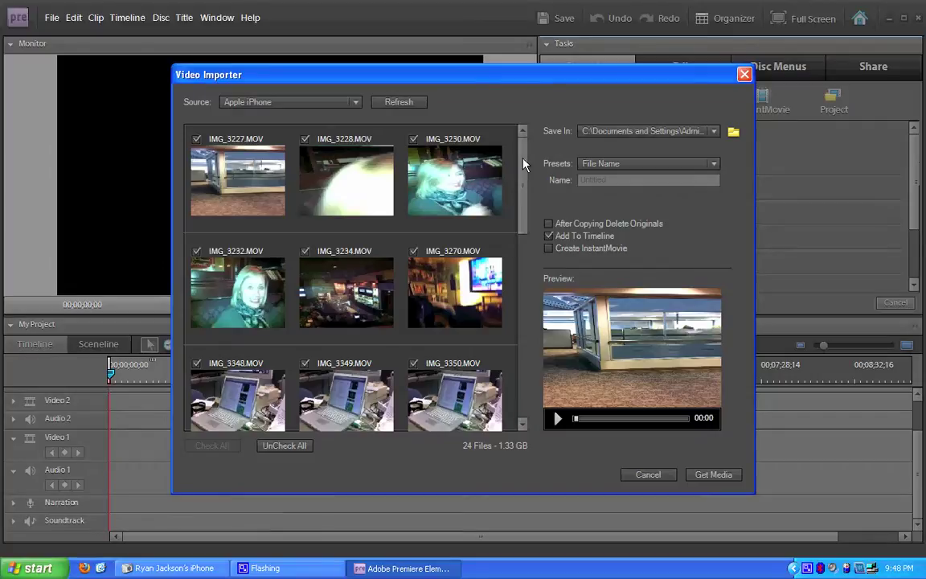
left_click_drag(523, 163, 530, 385)
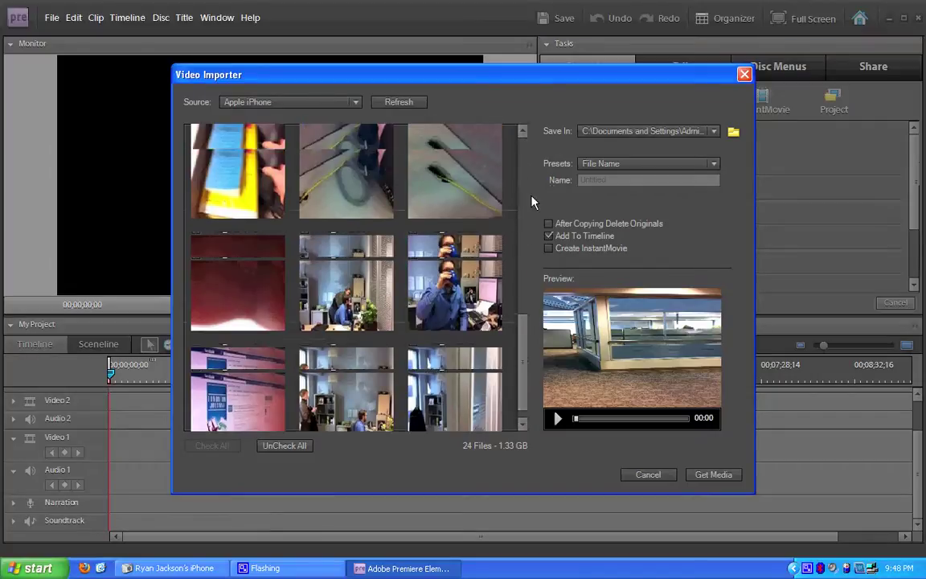
left_click_drag(530, 202, 529, 143)
left_click(354, 103)
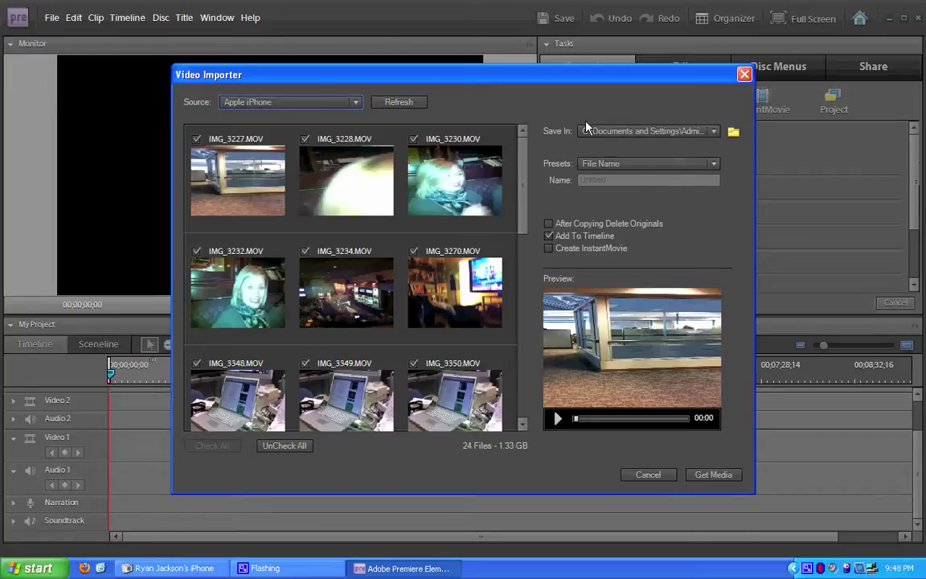
Step: Set imported clips to save into the new project folder
left_click(733, 132)
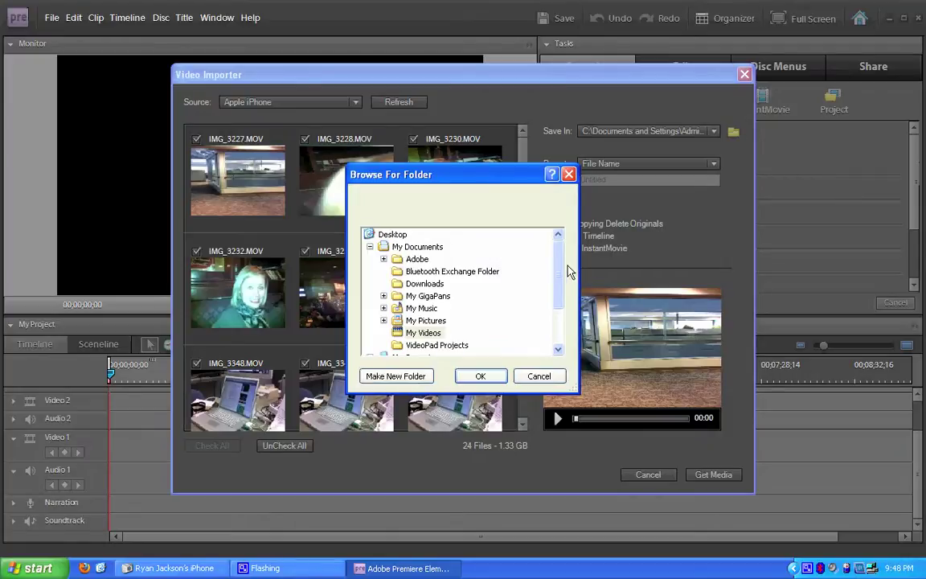
left_click_drag(557, 268, 552, 337)
left_click(441, 344)
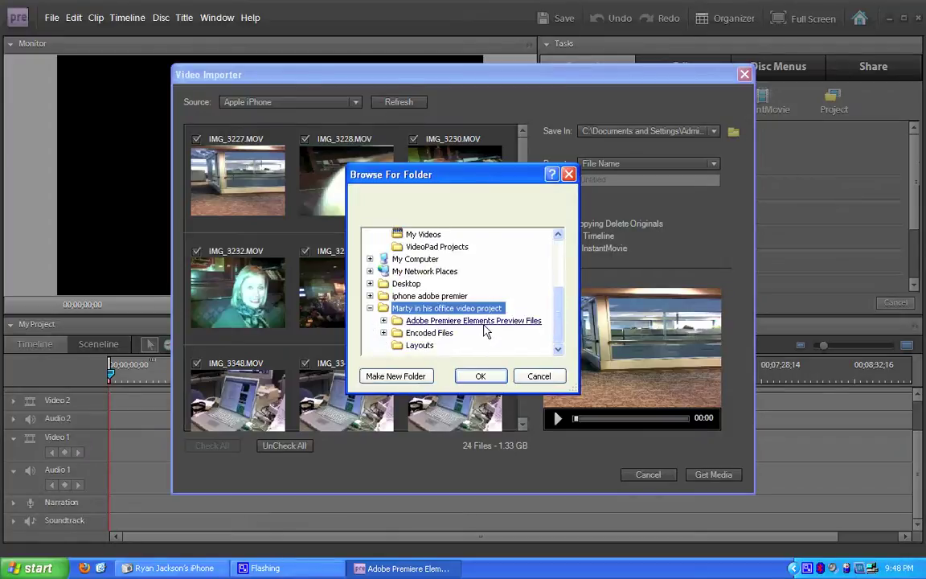
left_click(480, 377)
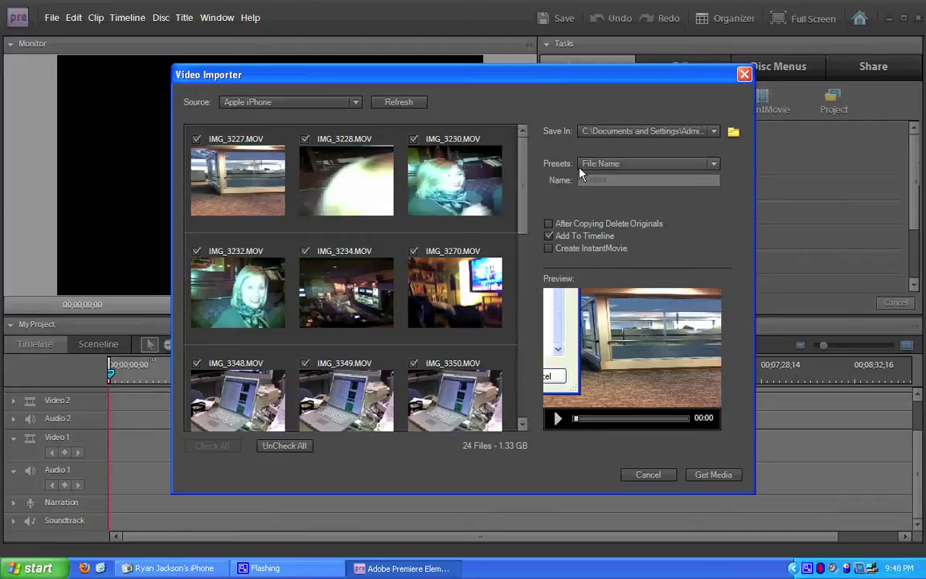
Step: Rename imports with a Custom Name-Number preset and keep them off the timeline
left_click(679, 165)
left_click(639, 213)
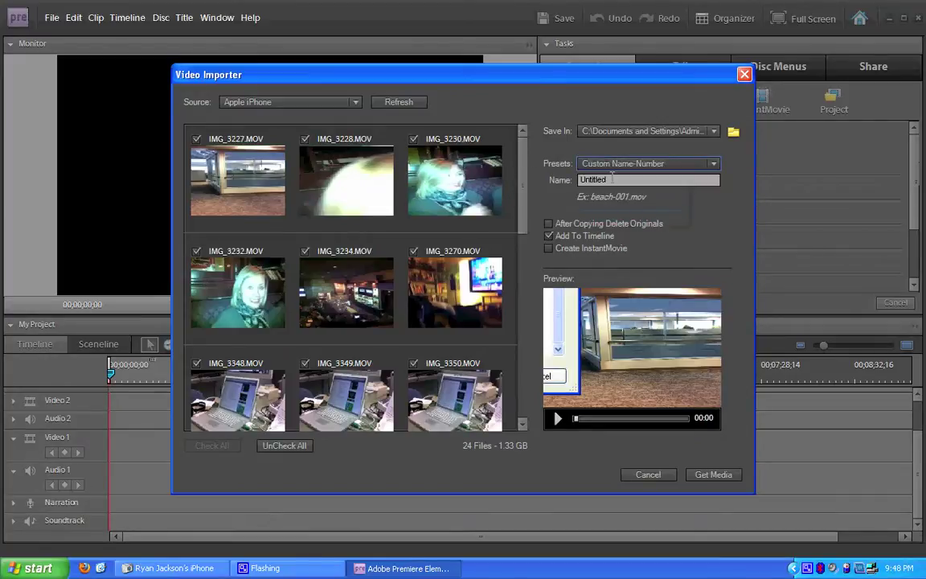
double_click(576, 181)
type("marty")
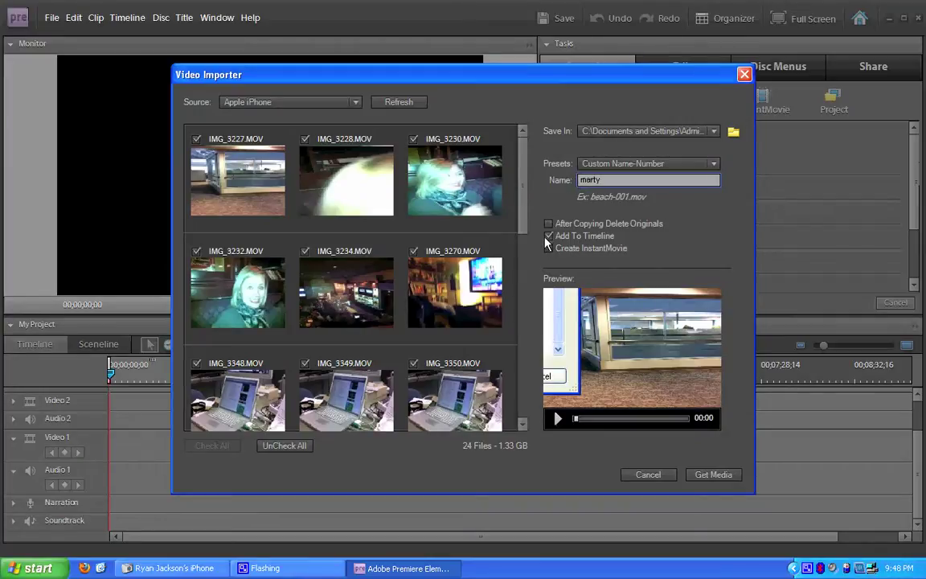
left_click(565, 238)
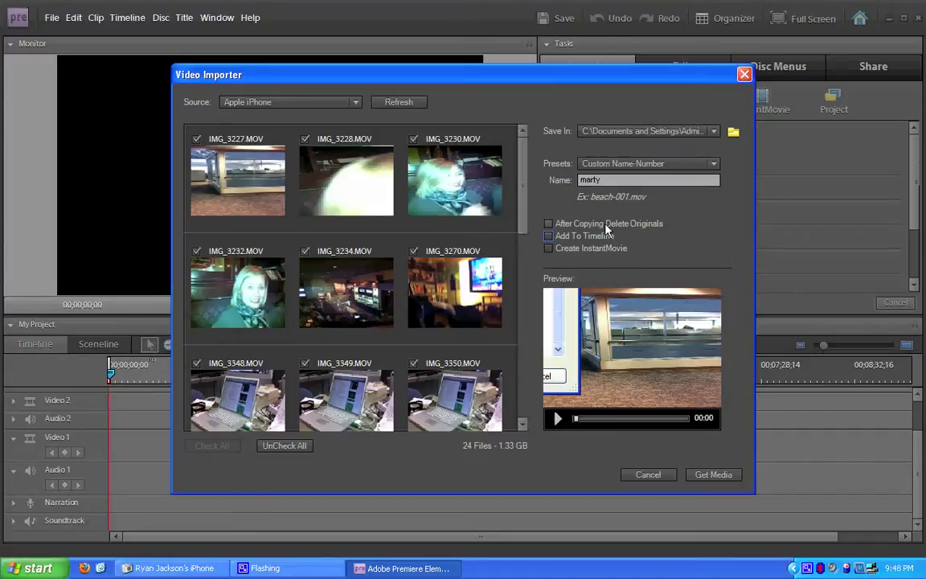
Step: Import only clips IMG_3472 through IMG_3476 into the project
left_click(269, 449)
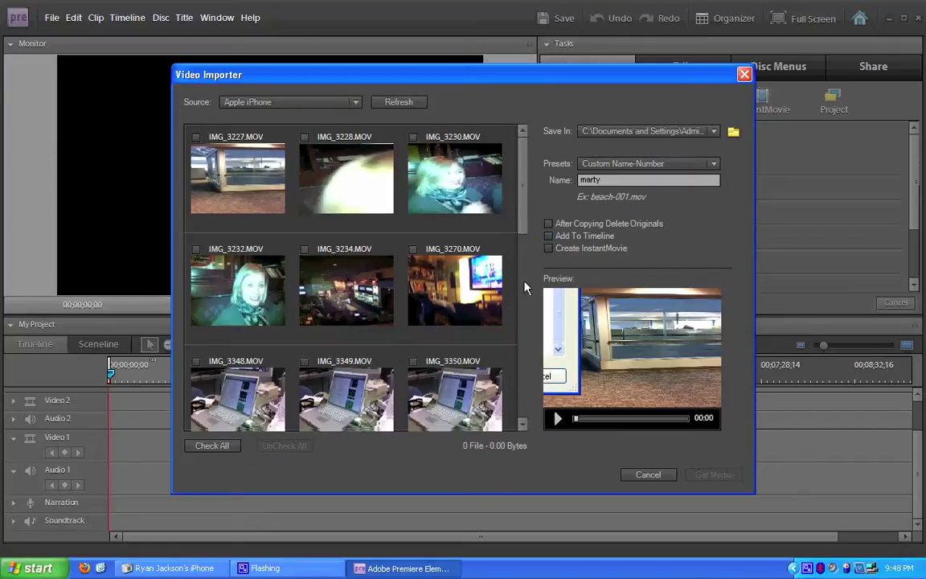
scroll(522, 321, "down", 10)
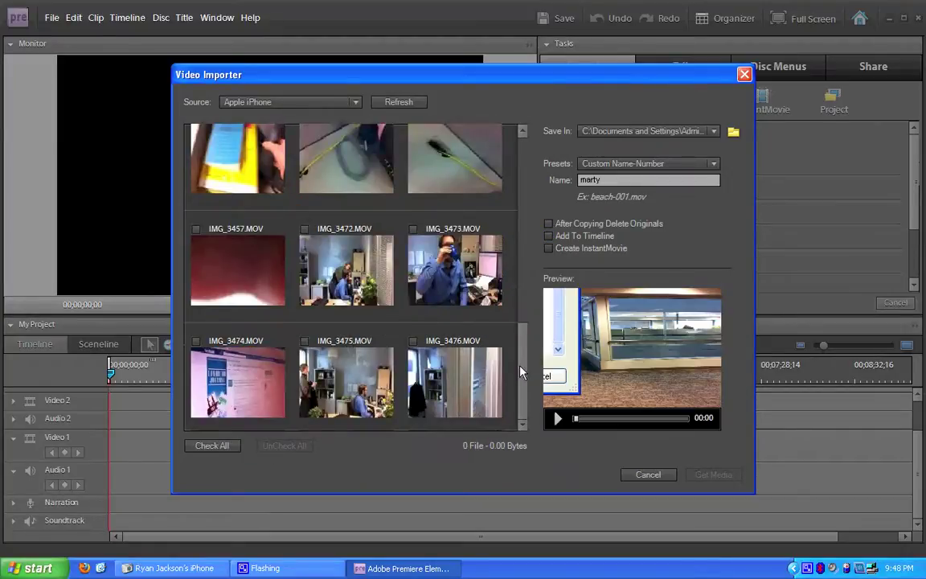
left_click(413, 341)
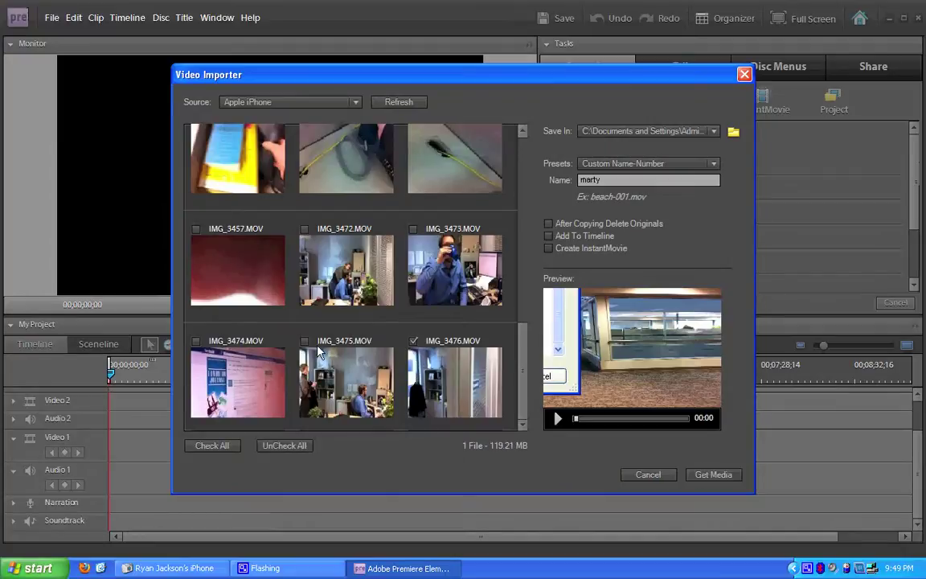
left_click(304, 341)
left_click(196, 341)
left_click(413, 228)
left_click(305, 228)
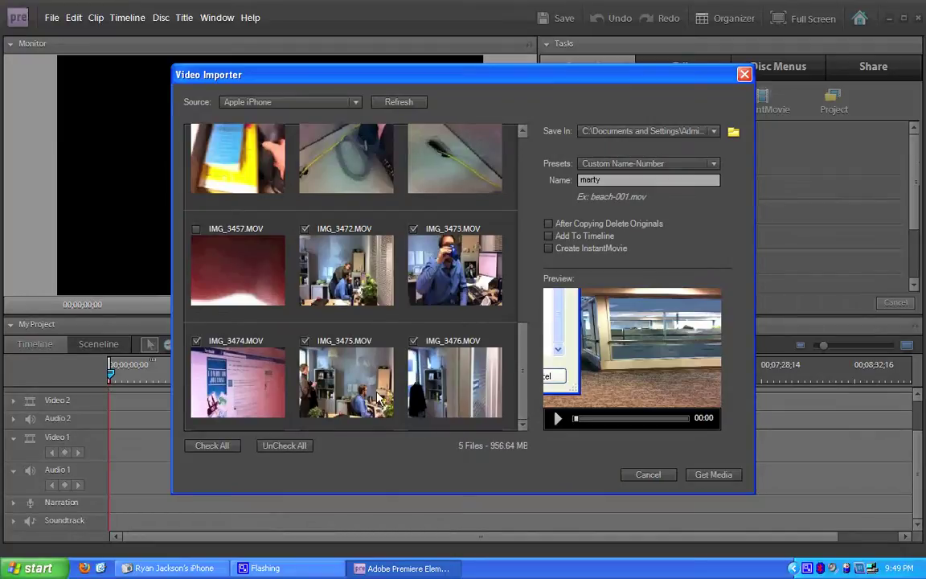
left_click(721, 476)
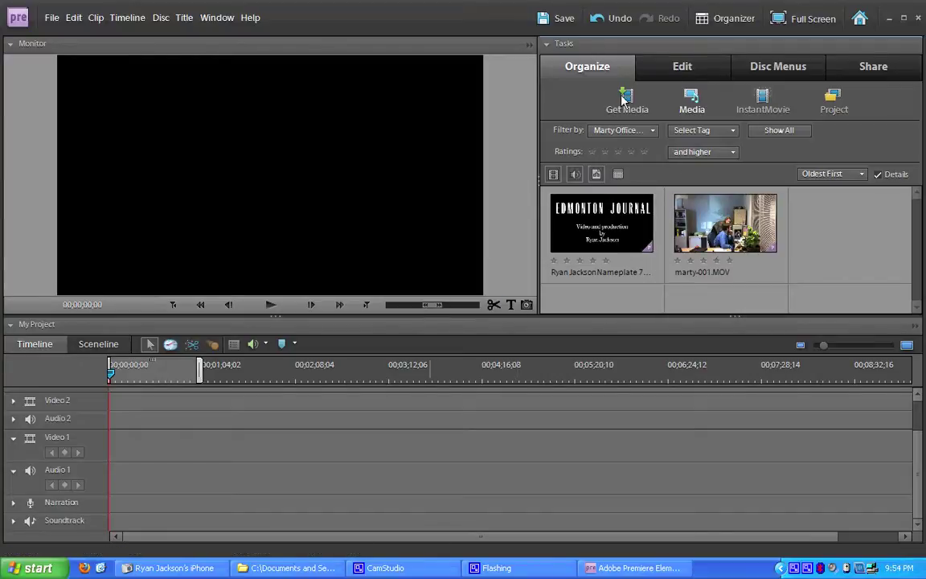
Step: Filter the media panel to the project album and preview the nameplate clip
left_click(652, 131)
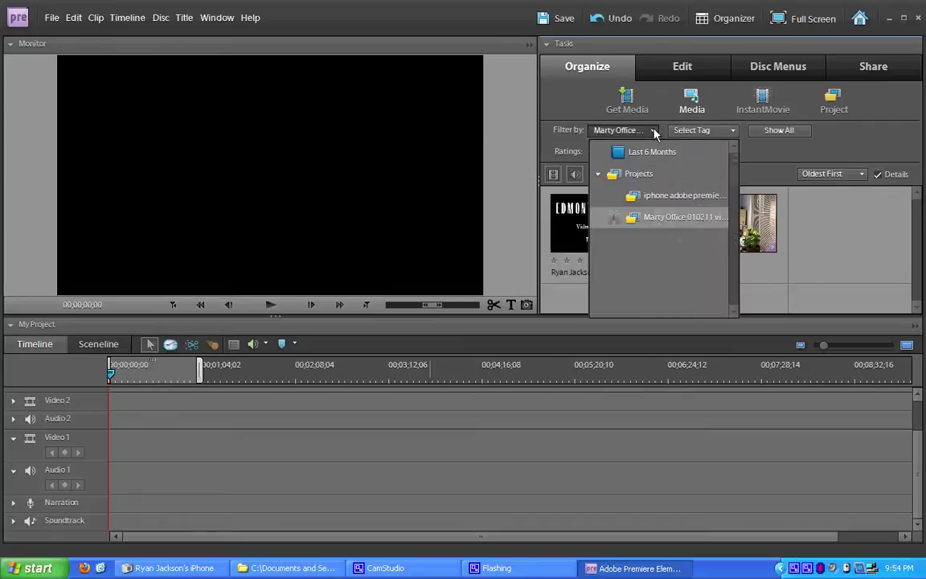
left_click(661, 218)
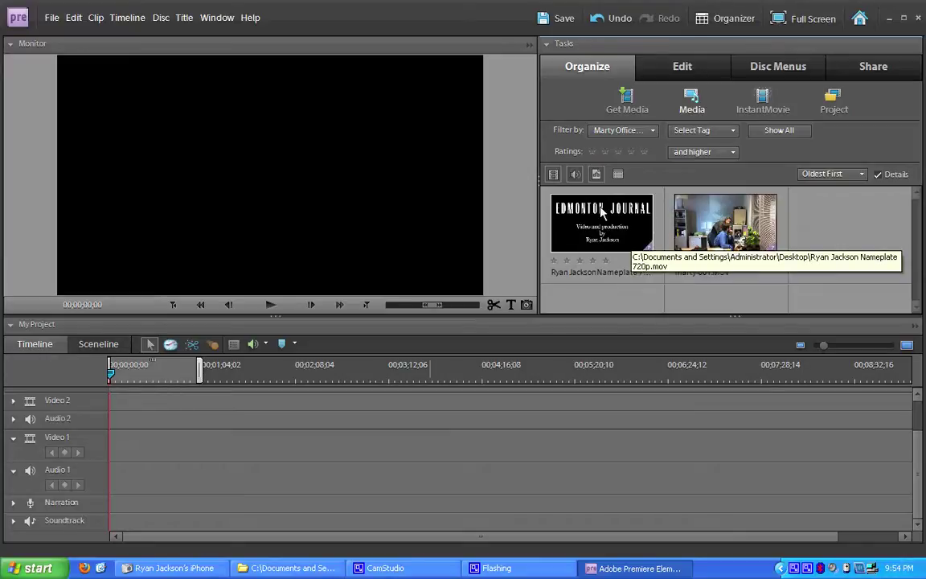
double_click(583, 233)
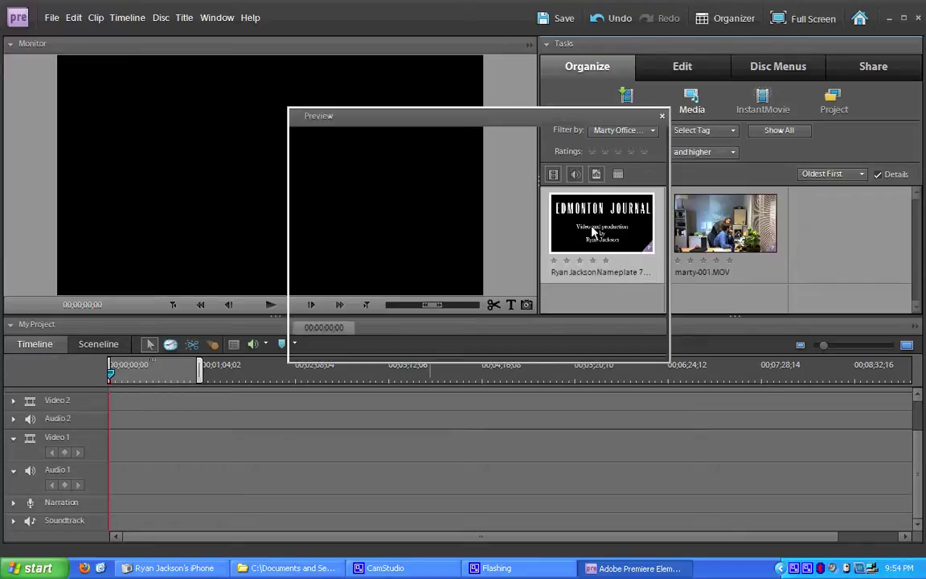
Step: Scrub the nameplate preview to view the full EDMONTON JOURNAL title
left_click_drag(296, 318, 430, 317)
mouse_move(541, 314)
left_mouse_down()
mouse_move(599, 316)
mouse_move(343, 287)
mouse_move(675, 315)
mouse_move(356, 310)
mouse_move(663, 305)
mouse_move(394, 332)
mouse_move(254, 302)
left_mouse_up()
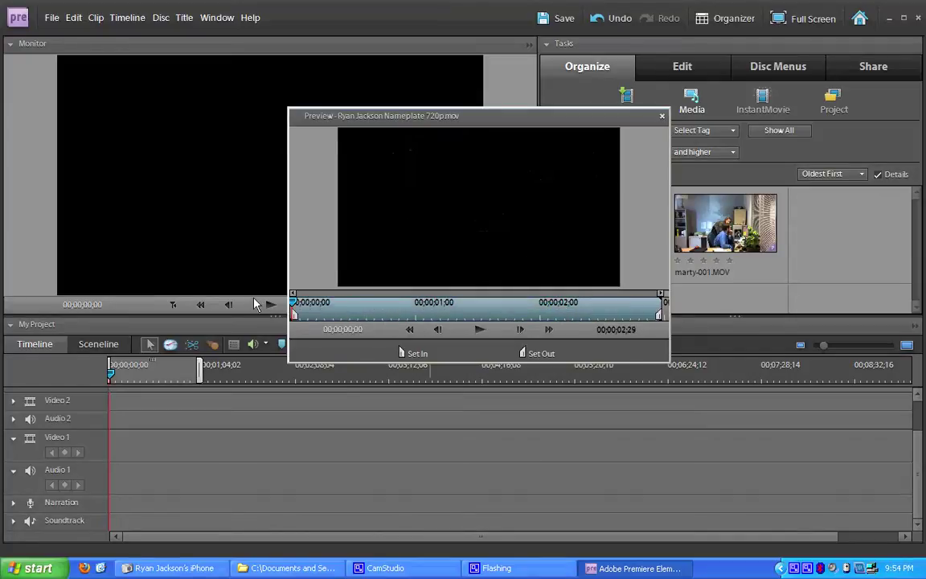
left_click(663, 118)
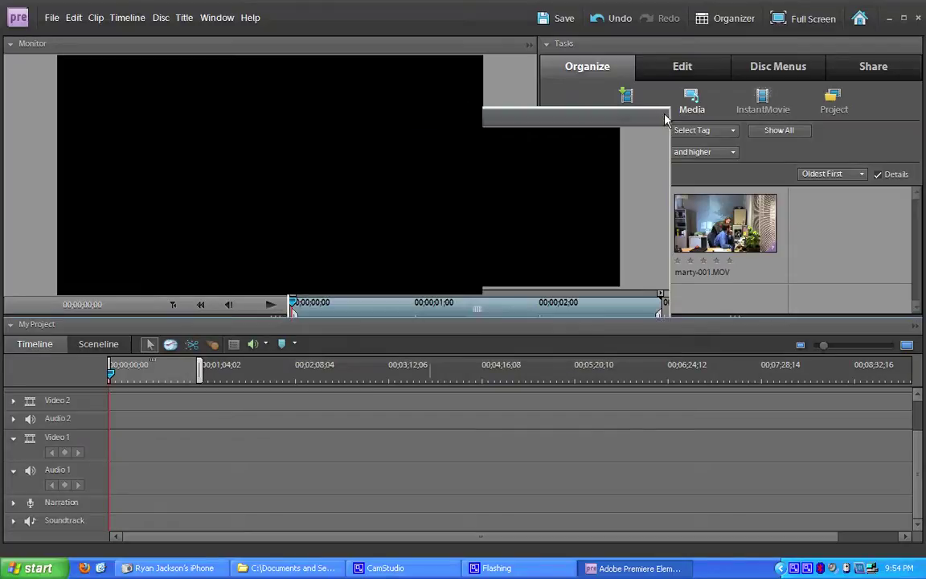
Step: Trim marty-001.MOV's in point to near 10 seconds, leaving a 00;00;04;08 duration
double_click(724, 225)
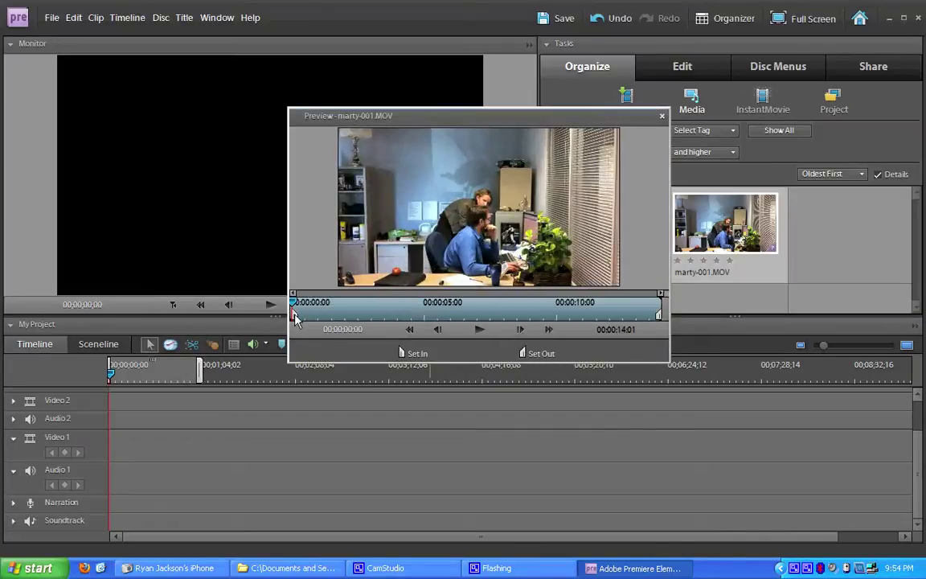
left_click_drag(295, 315, 554, 316)
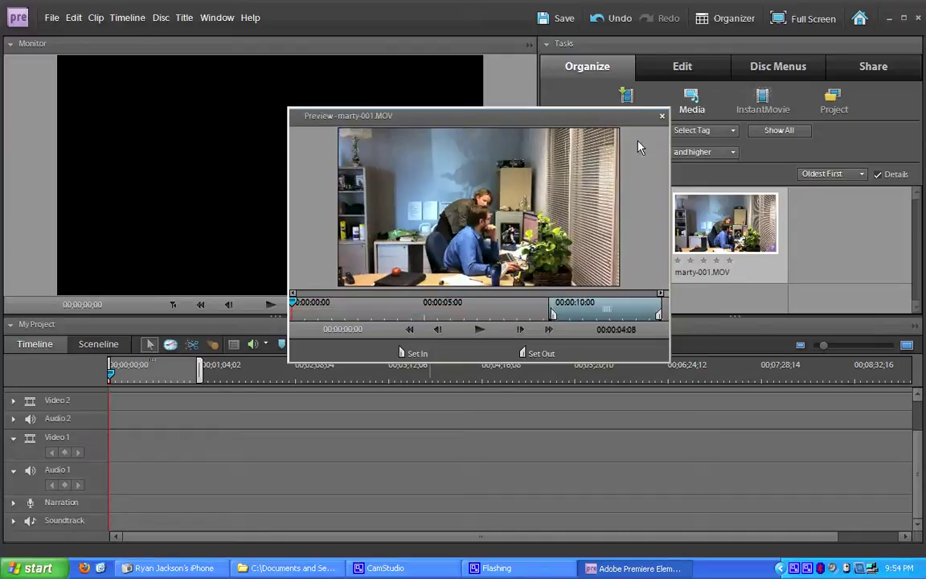
left_click(661, 117)
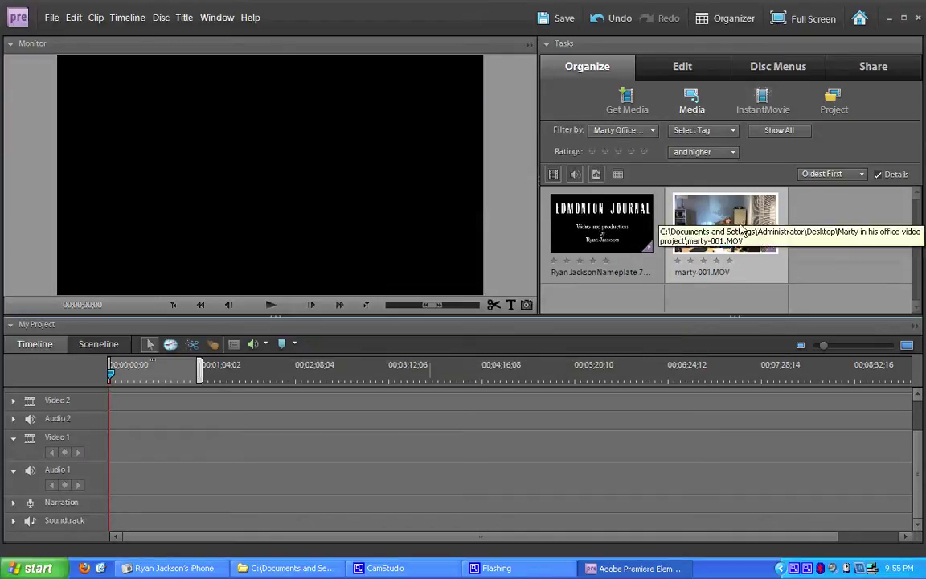
double_click(699, 225)
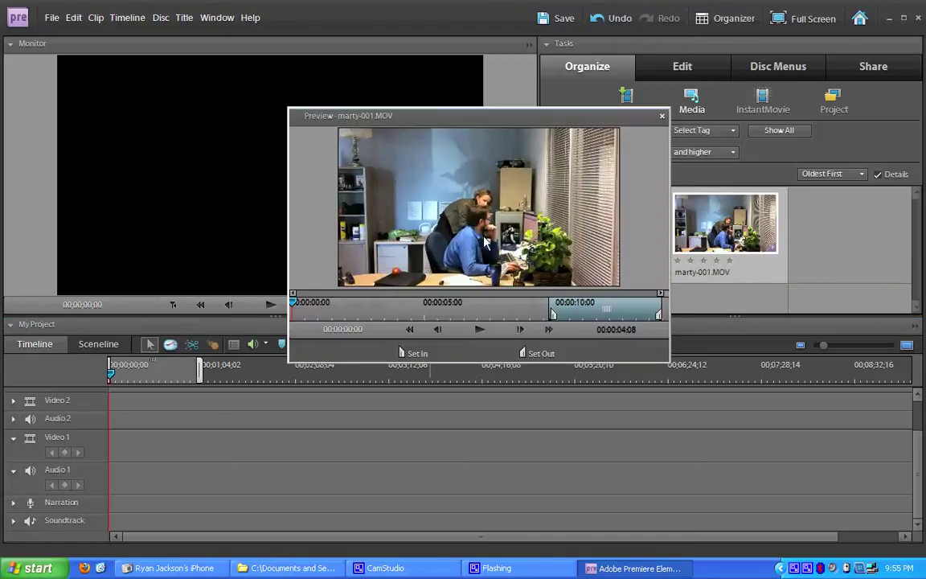
Step: Set marty-001.MOV's in point at 00;00;02;22 and out point at 00;00;10;14
left_click_drag(553, 313, 320, 315)
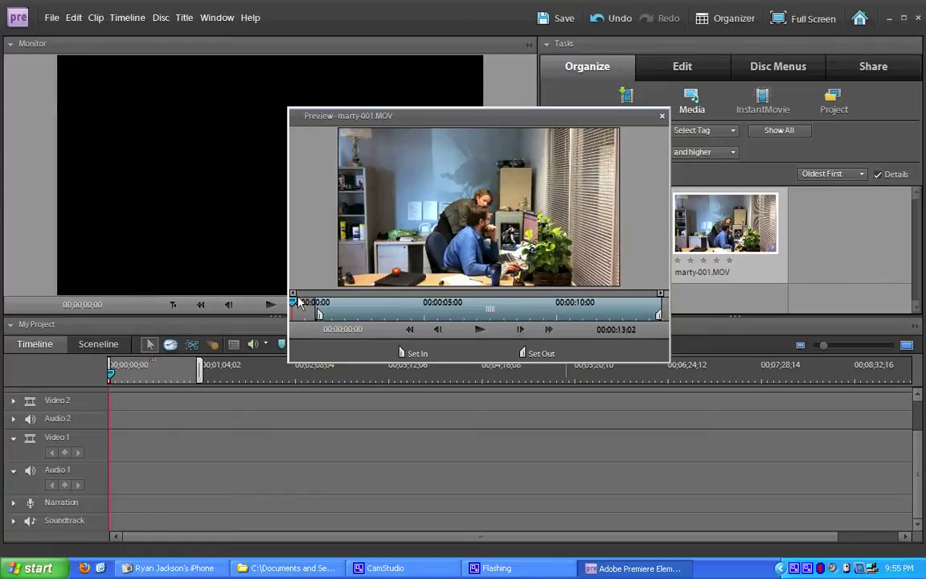
mouse_move(296, 303)
left_mouse_down()
mouse_move(648, 306)
mouse_move(290, 320)
left_mouse_up()
left_click_drag(293, 305, 365, 306)
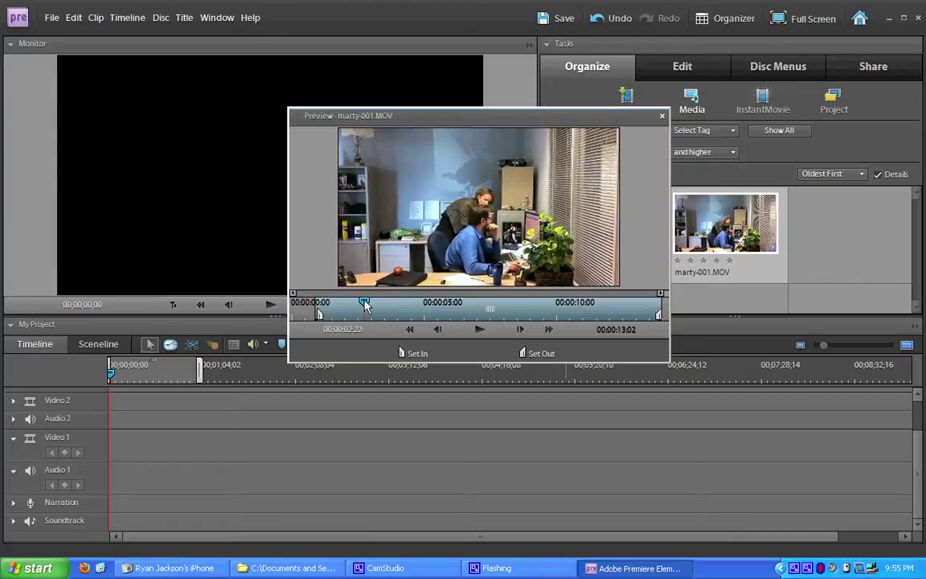
left_click(415, 355)
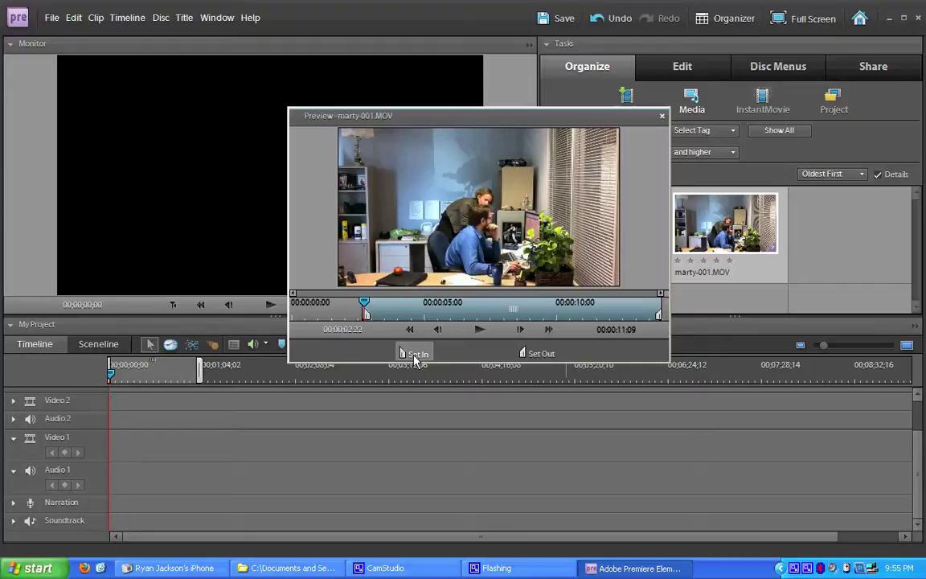
left_click_drag(364, 308, 568, 299)
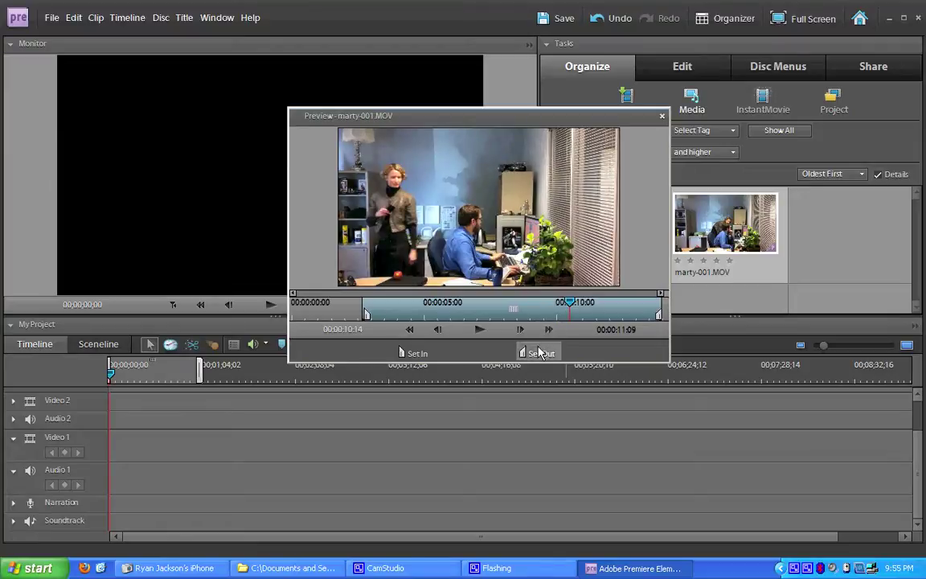
left_click(536, 353)
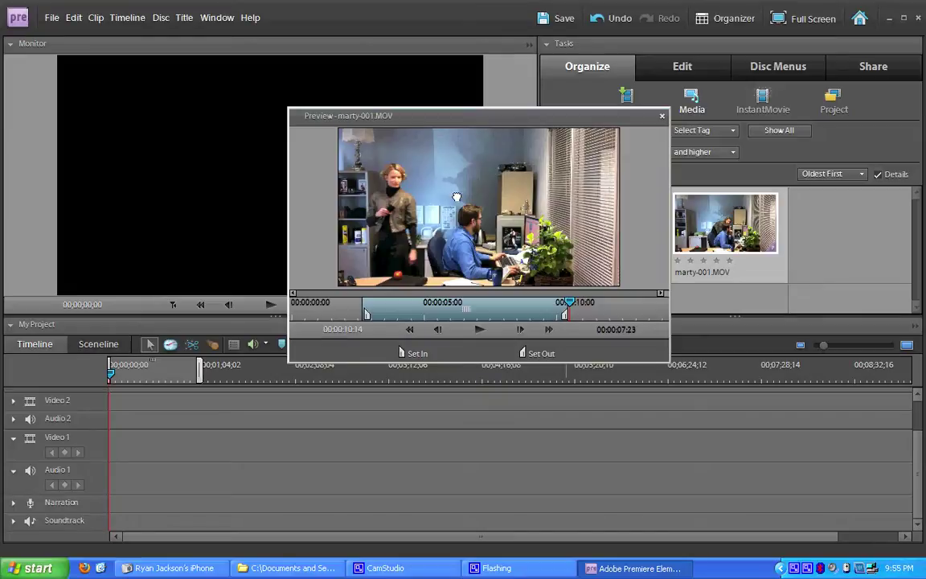
Step: Place the trimmed clip at the timeline start, then a short later section after it
left_click_drag(298, 322, 114, 456)
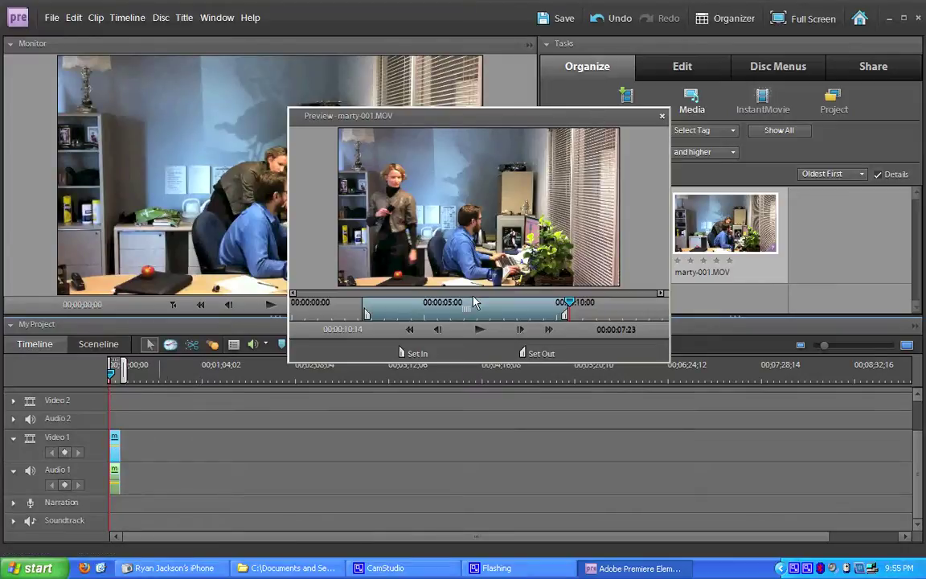
left_click_drag(365, 316, 628, 315)
left_click_drag(528, 314, 570, 316)
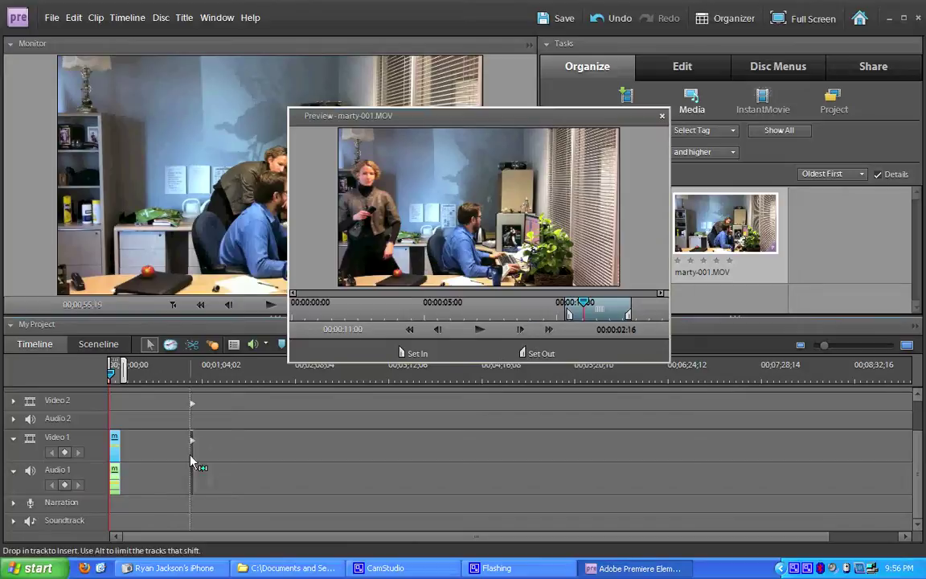
left_click_drag(119, 474, 128, 472)
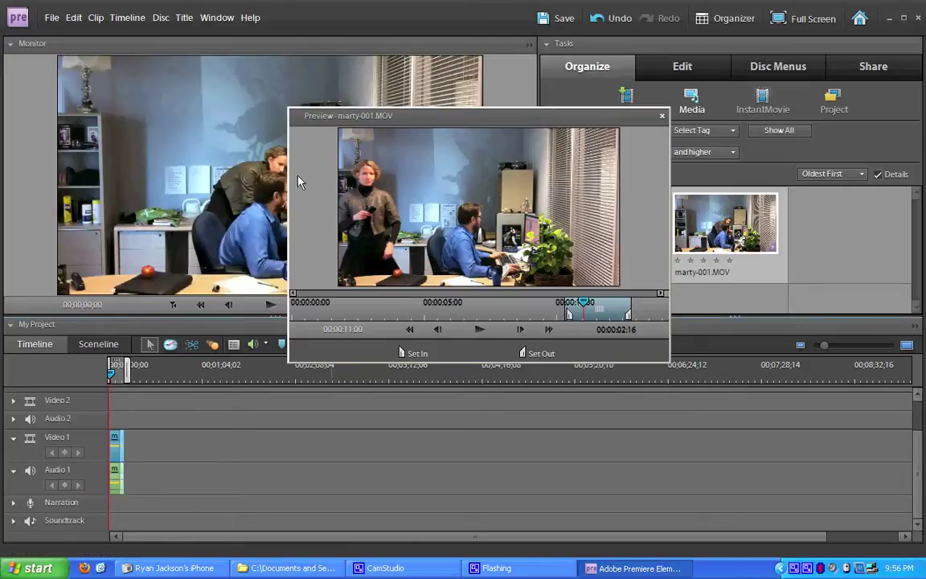
Step: Zoom the timeline in on the two clips and select the nameplate in the media bin
left_click(662, 117)
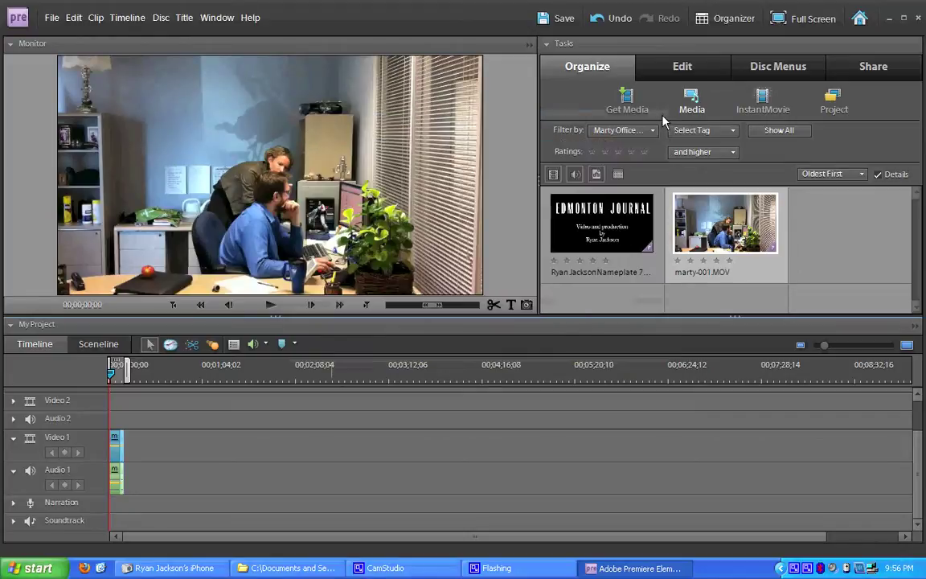
left_click_drag(826, 346, 850, 345)
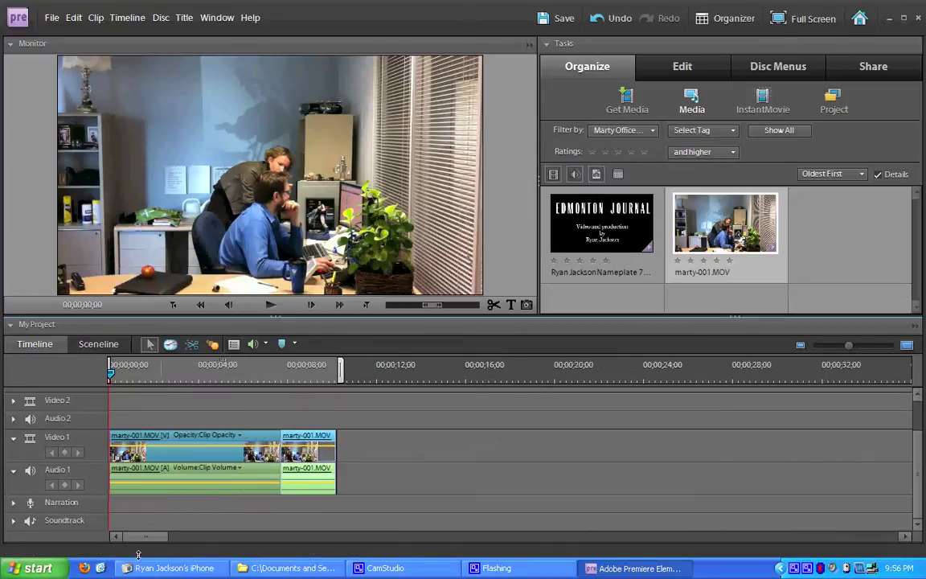
left_click_drag(134, 539, 112, 550)
left_click(599, 228)
Step: Place the nameplate title on Video 1 after both marty-001.MOV clips and rewind the playhead
double_click(598, 227)
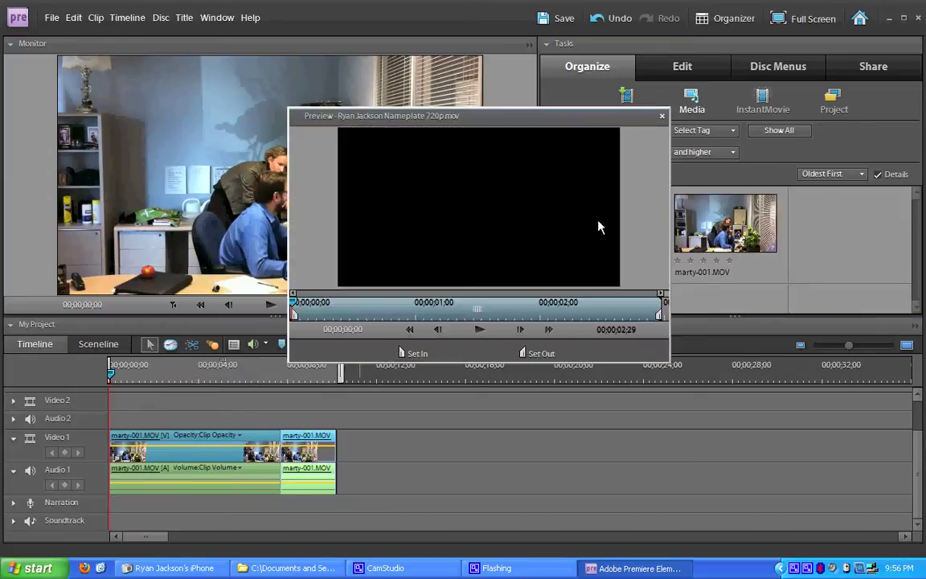
left_click_drag(439, 215, 351, 448)
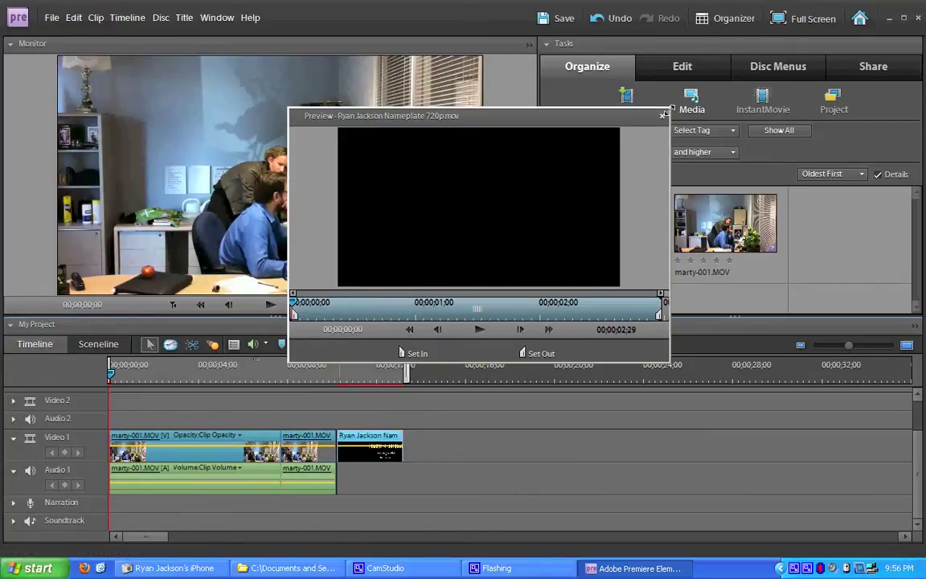
left_click(662, 117)
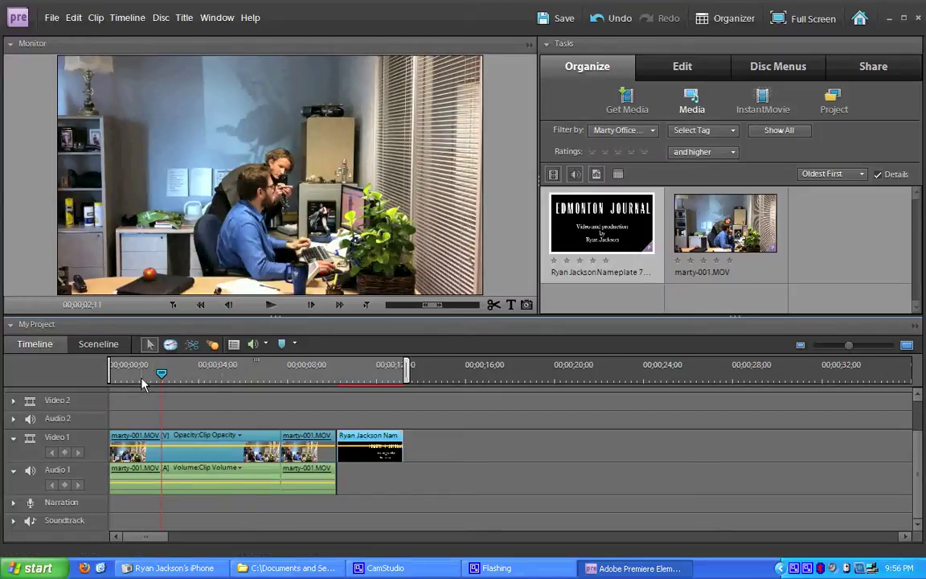
left_click_drag(161, 375, 366, 373)
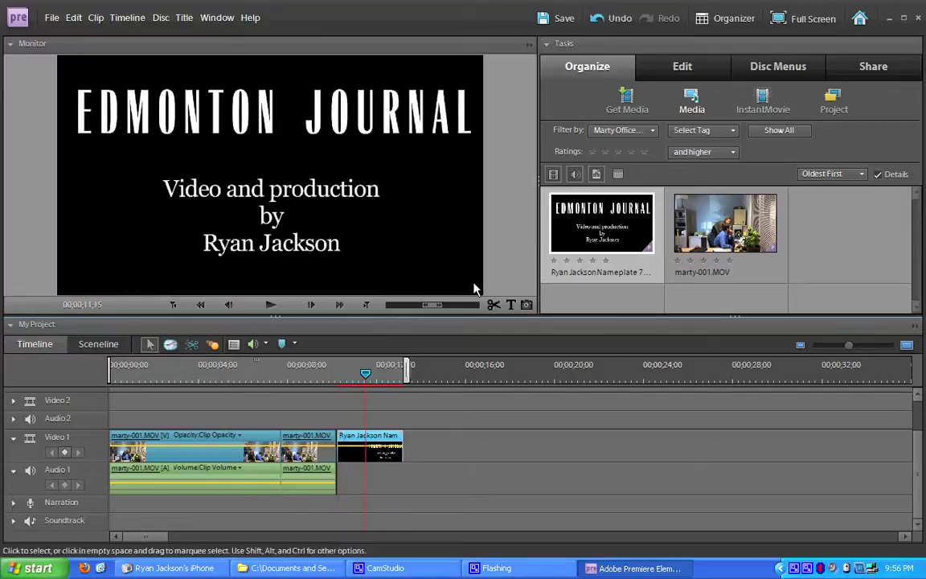
left_click(666, 69)
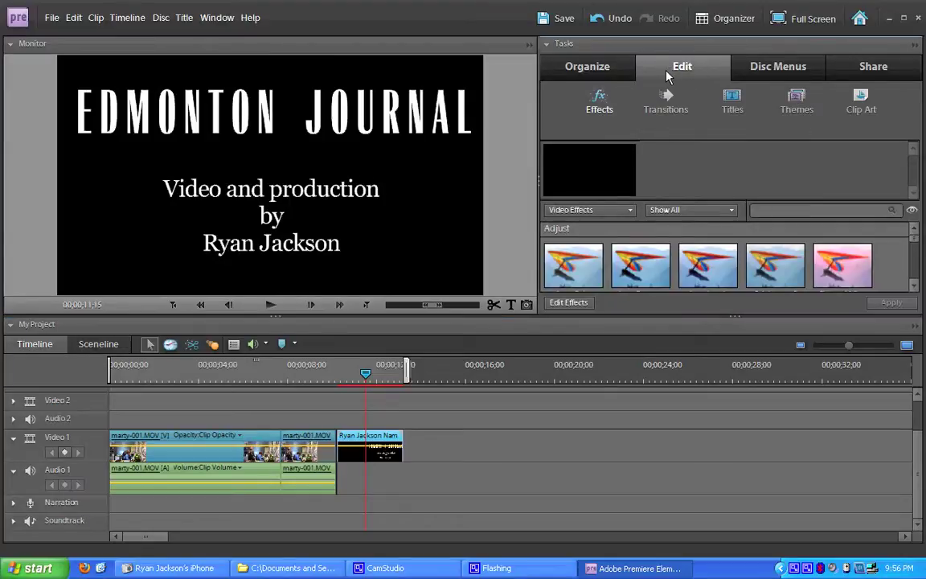
Step: Drop a Cross Dissolve between the second marty-001.MOV clip and the nameplate, then scrub through it
left_click(665, 97)
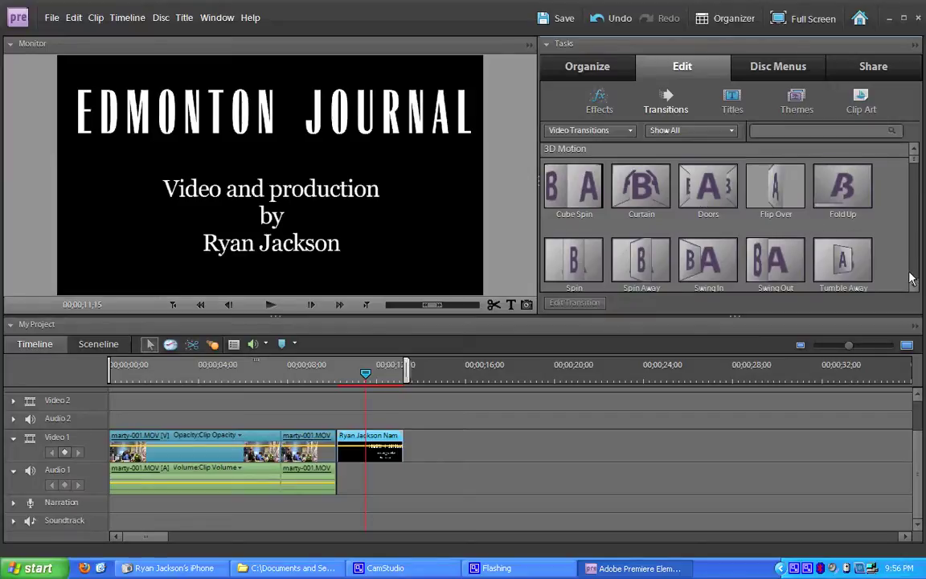
scroll(913, 286, "down", 3)
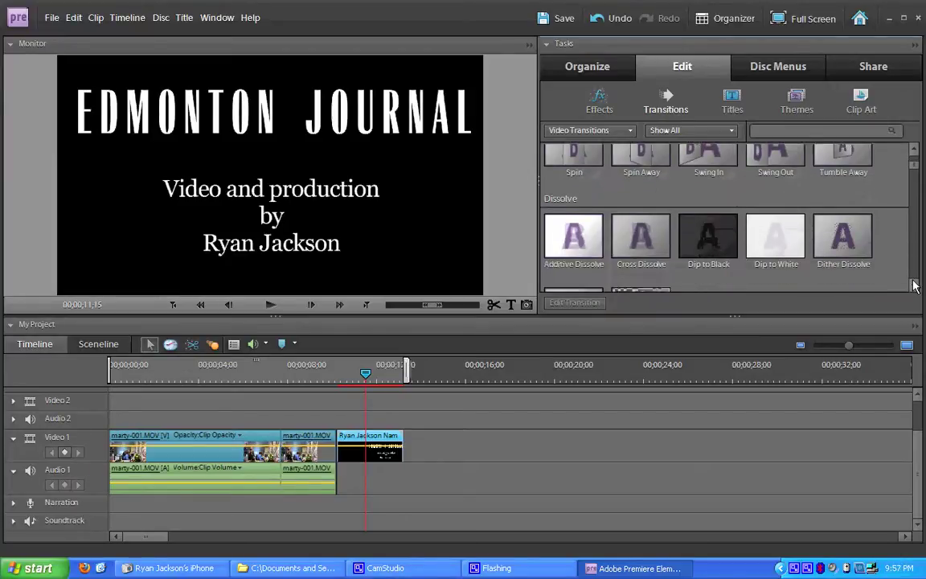
scroll(914, 285, "down", 2)
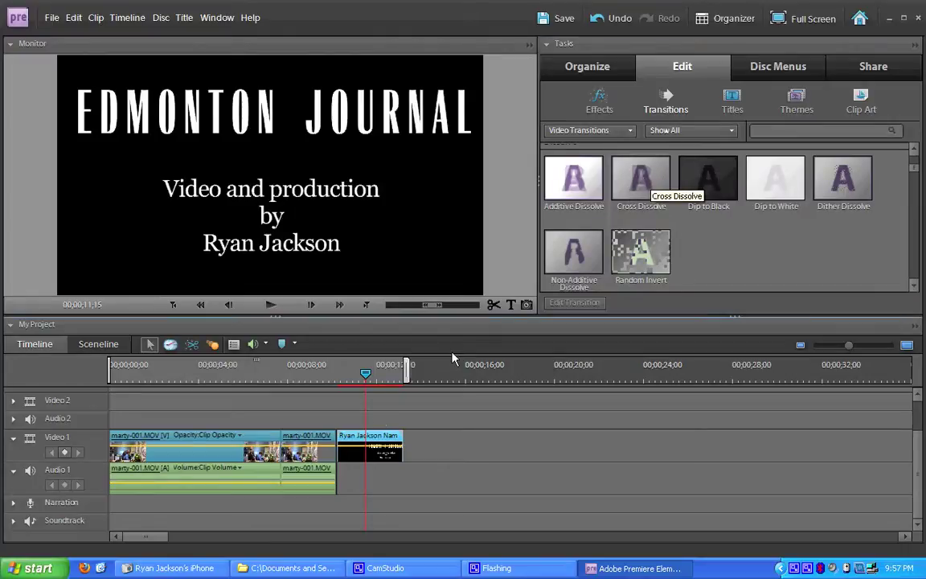
left_click_drag(453, 357, 338, 451)
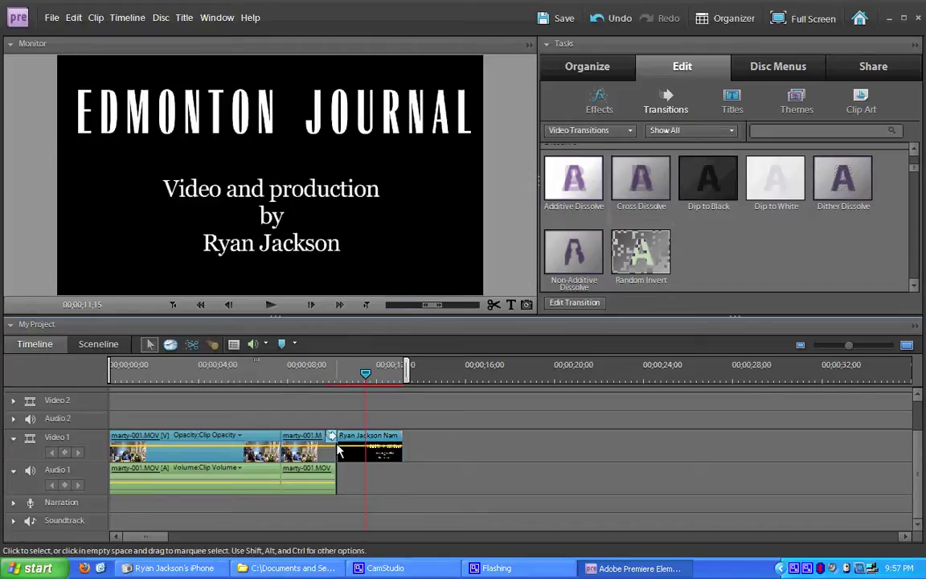
left_click(322, 384)
left_click_drag(324, 386, 355, 386)
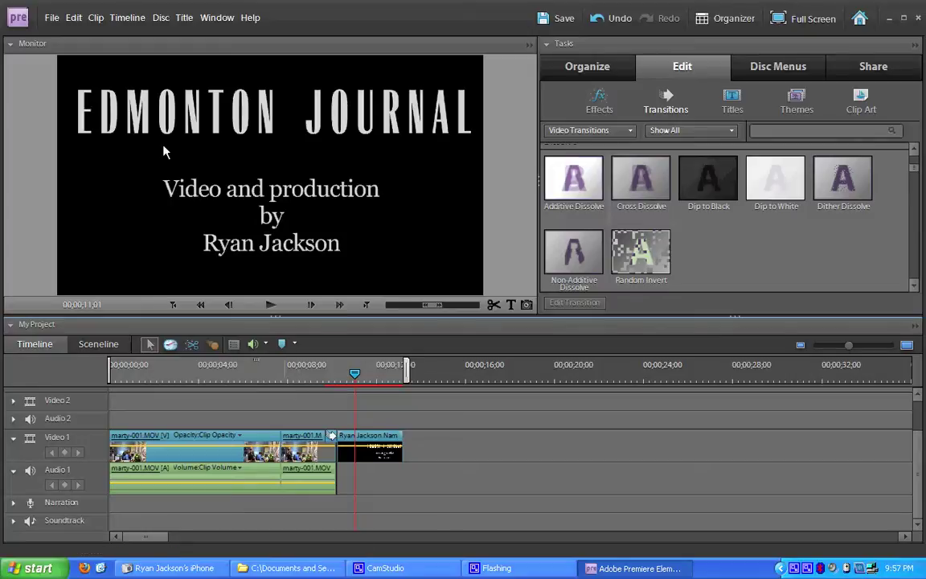
Step: Render the work area, then stop playback and scrub through the dissolve to the Edmonton Journal title card
left_click(127, 20)
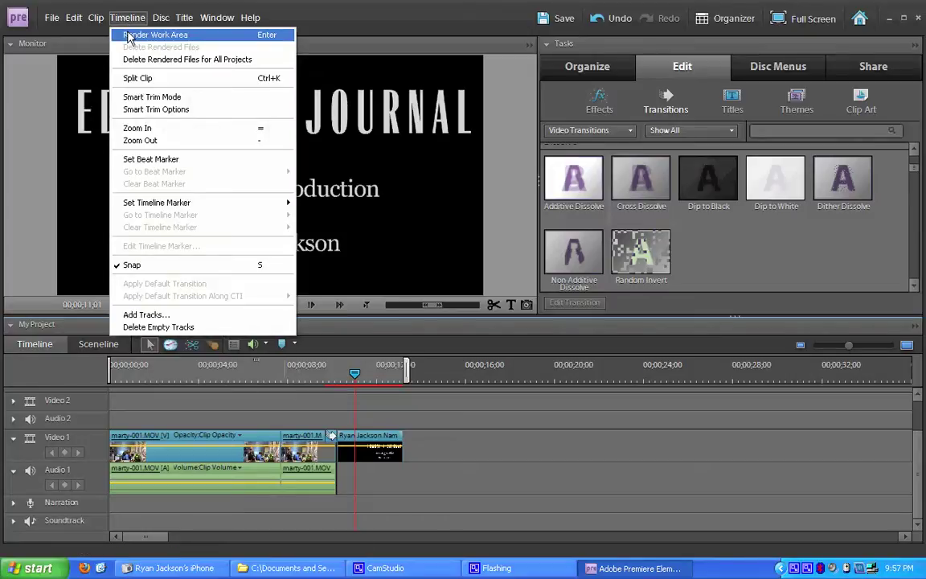
left_click(128, 36)
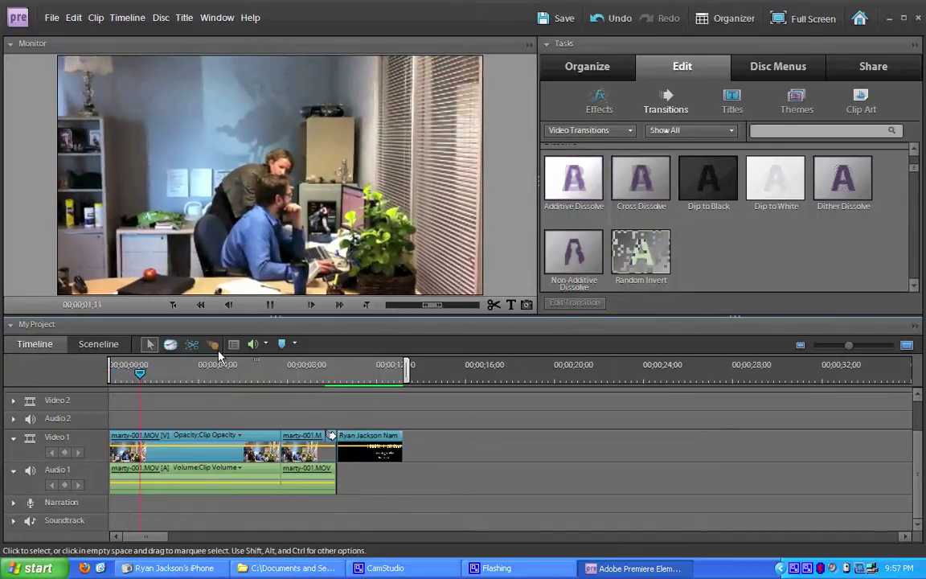
left_click(271, 304)
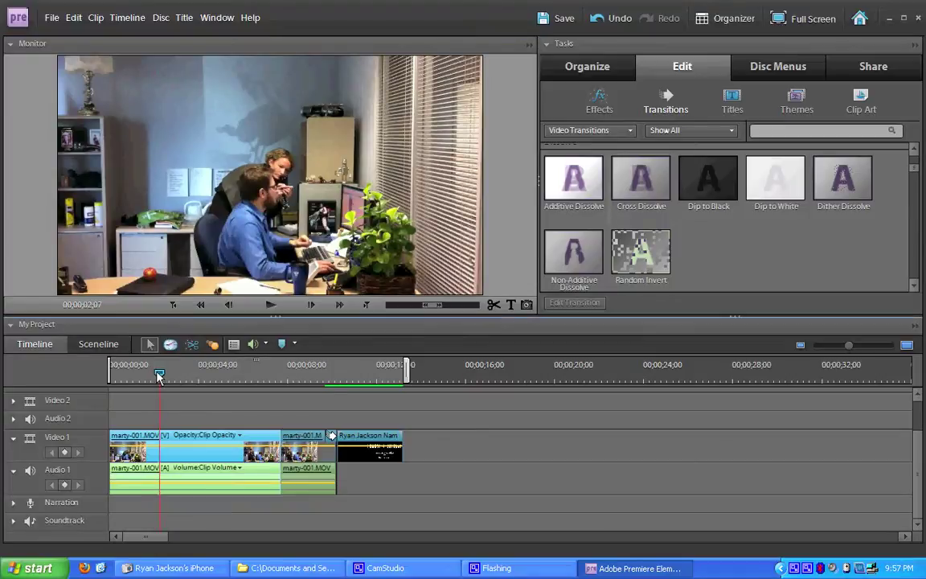
left_click(302, 368)
left_click_drag(301, 368, 346, 369)
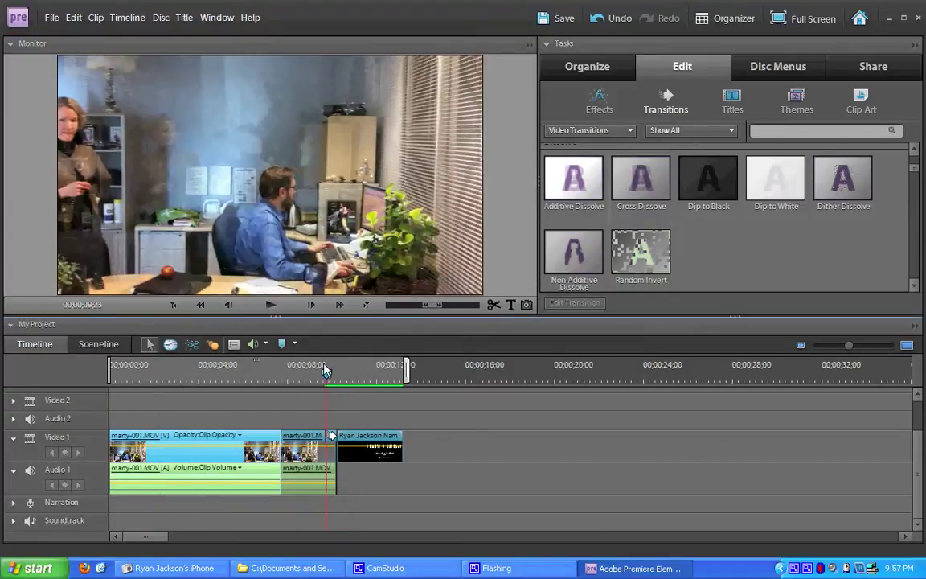
left_click_drag(326, 370, 350, 369)
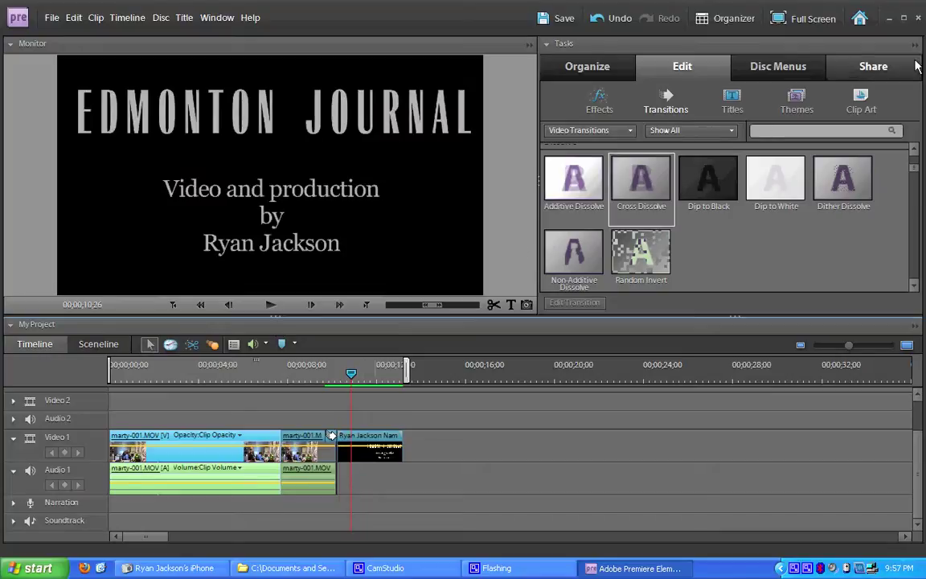
Step: Save the project and start a Share to Computer export in QuickTime format
left_click(560, 19)
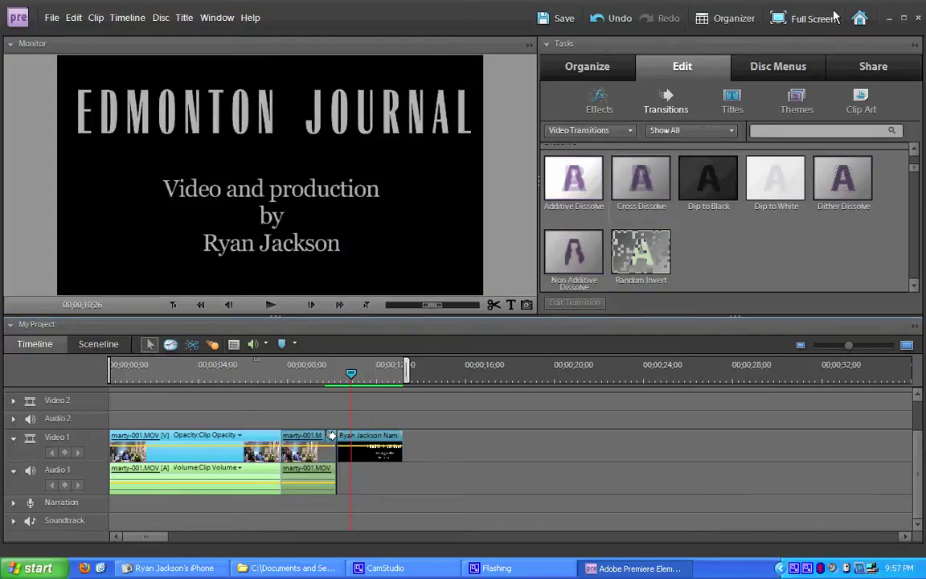
left_click(873, 70)
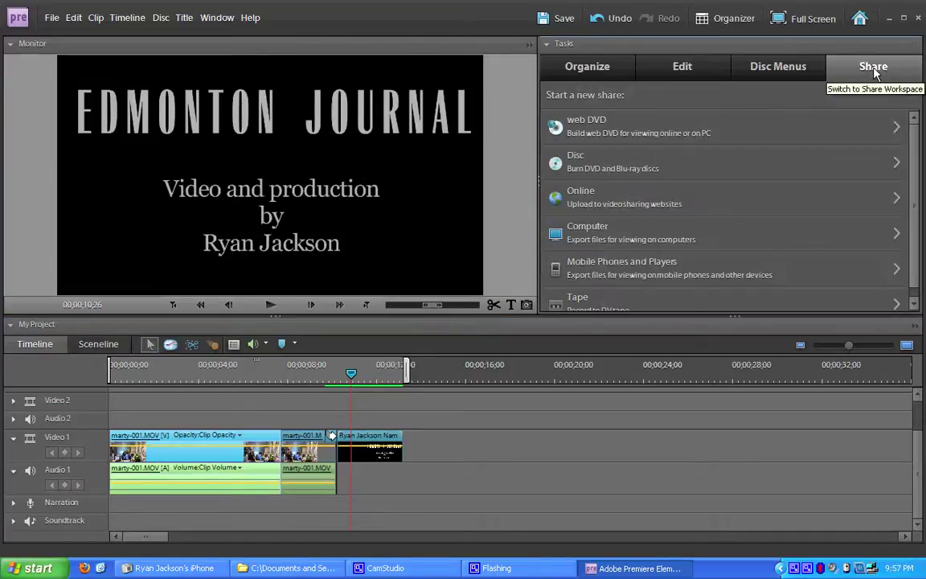
left_click_drag(913, 148, 913, 162)
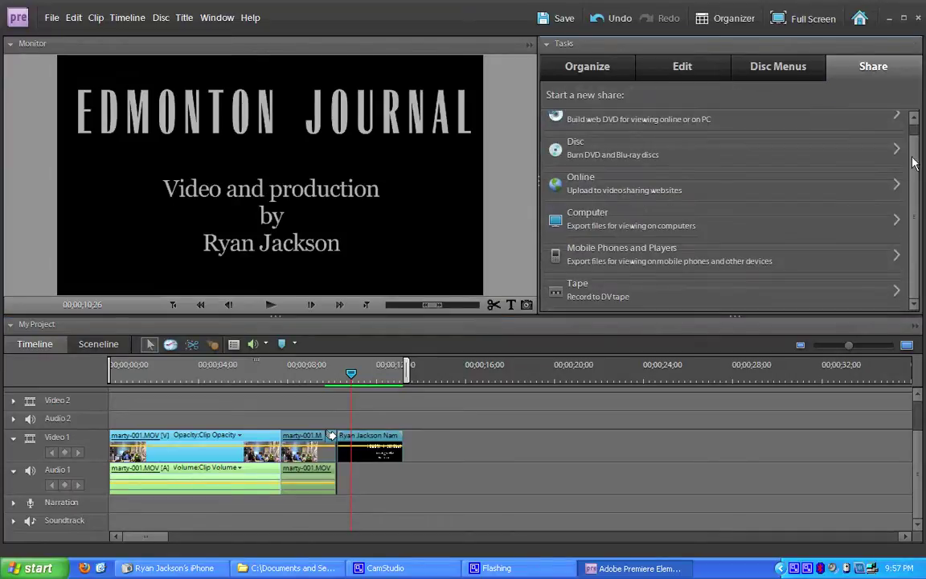
left_click(648, 224)
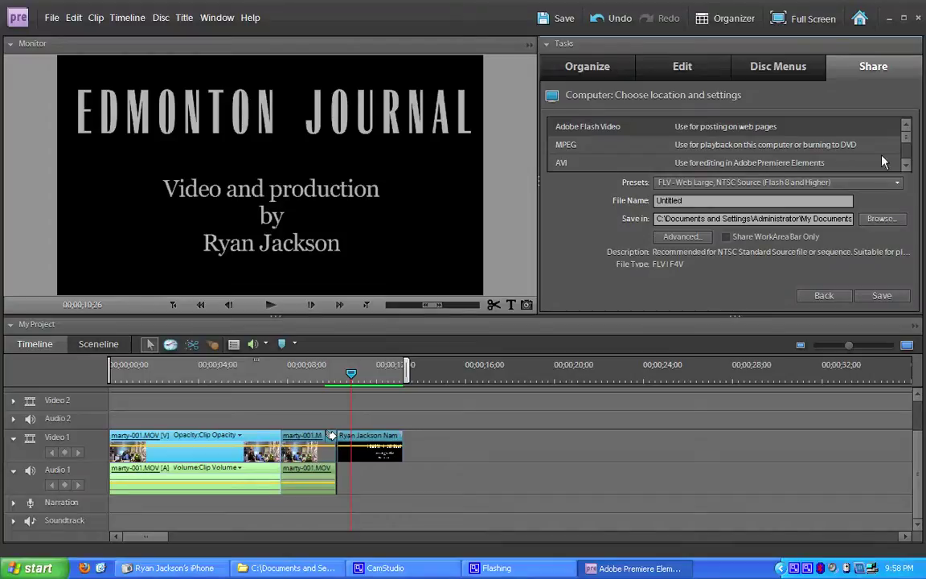
left_click(905, 164)
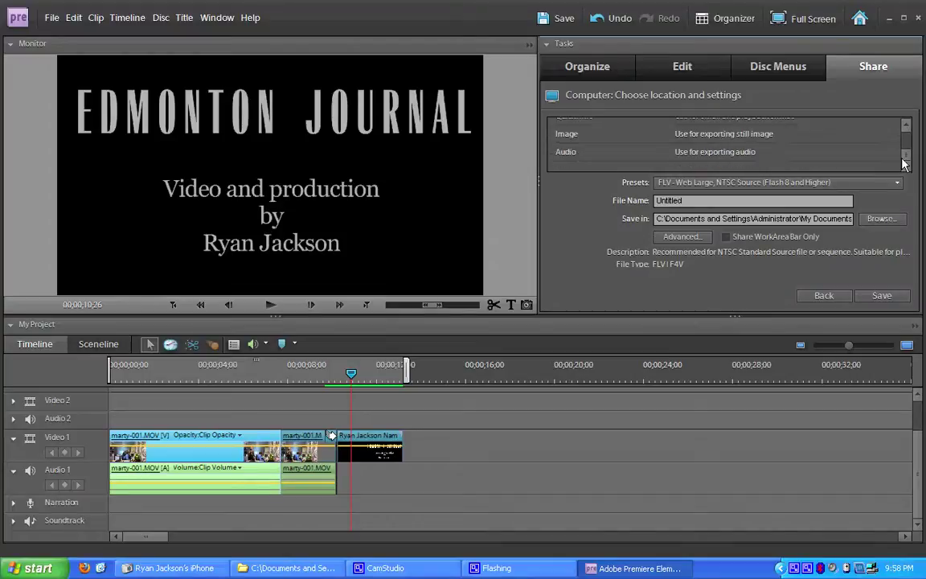
left_click(905, 125)
left_click(905, 125)
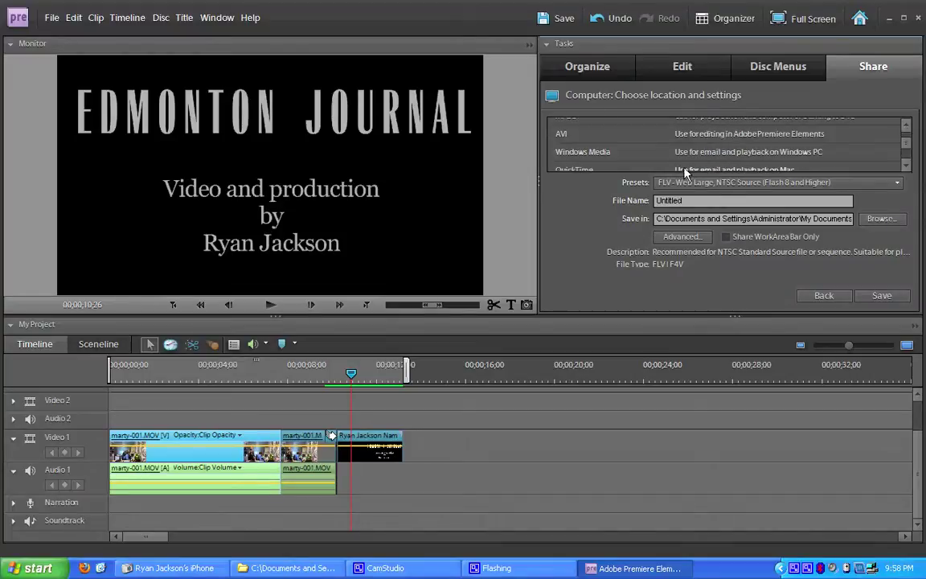
left_click(707, 170)
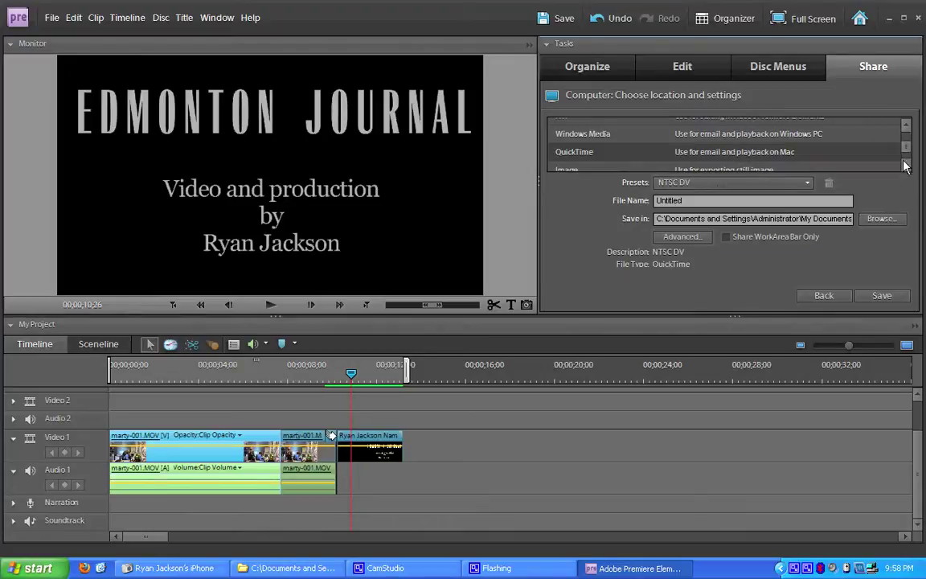
Step: Enter a 720p export file name and save to the video project folder on the Desktop
left_click(725, 200)
type("Maryt office edit 820")
key("BackSpace")
key("BackSpace")
key("BackSpace")
type("720p")
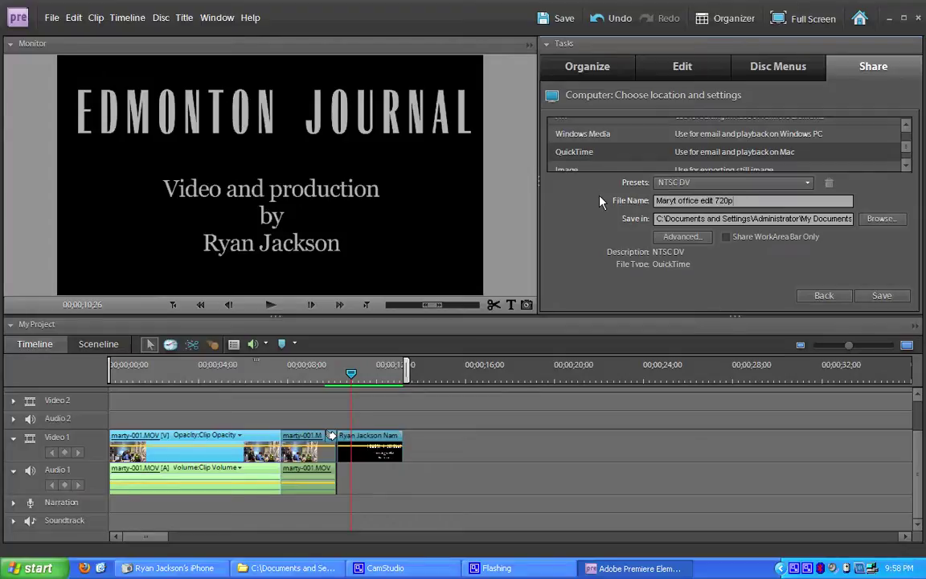
left_click(881, 219)
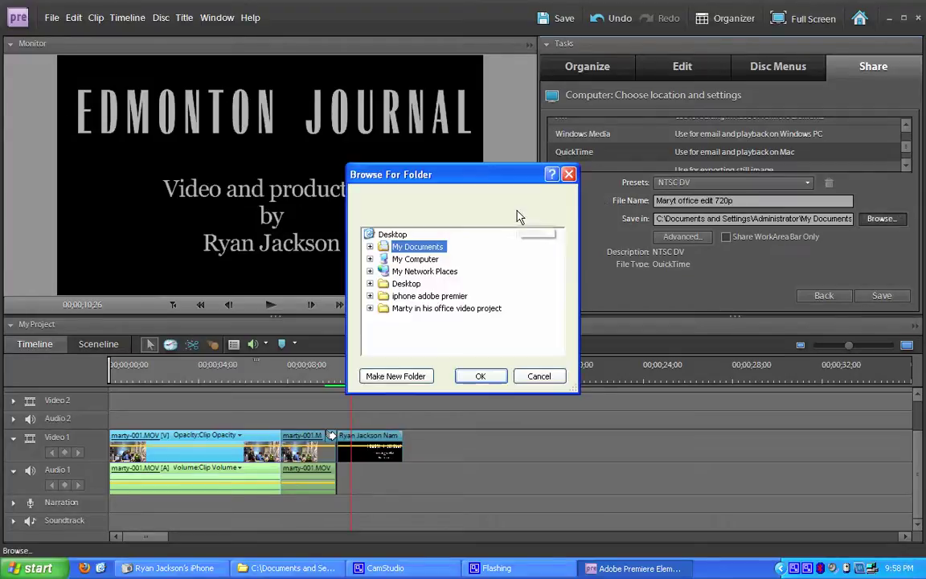
left_click(421, 308)
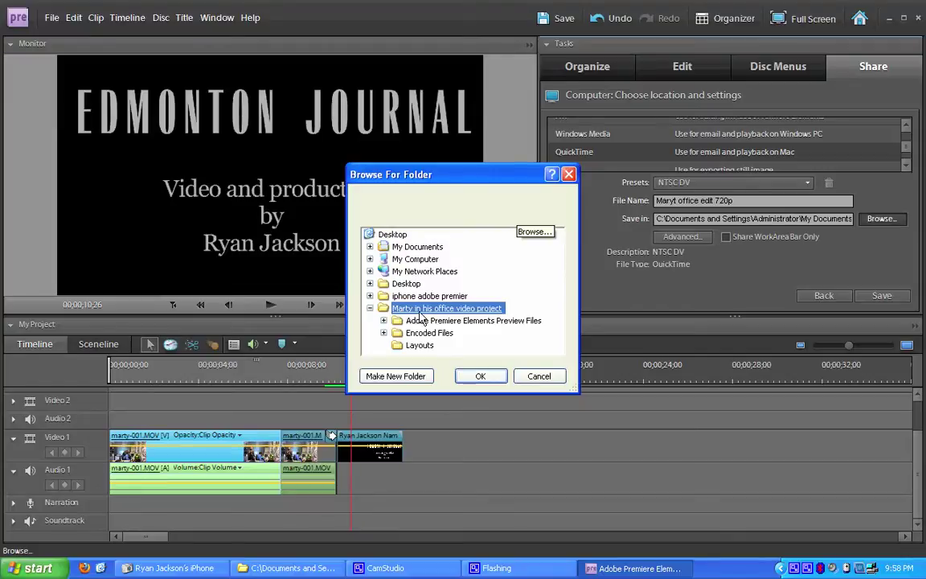
left_click(482, 375)
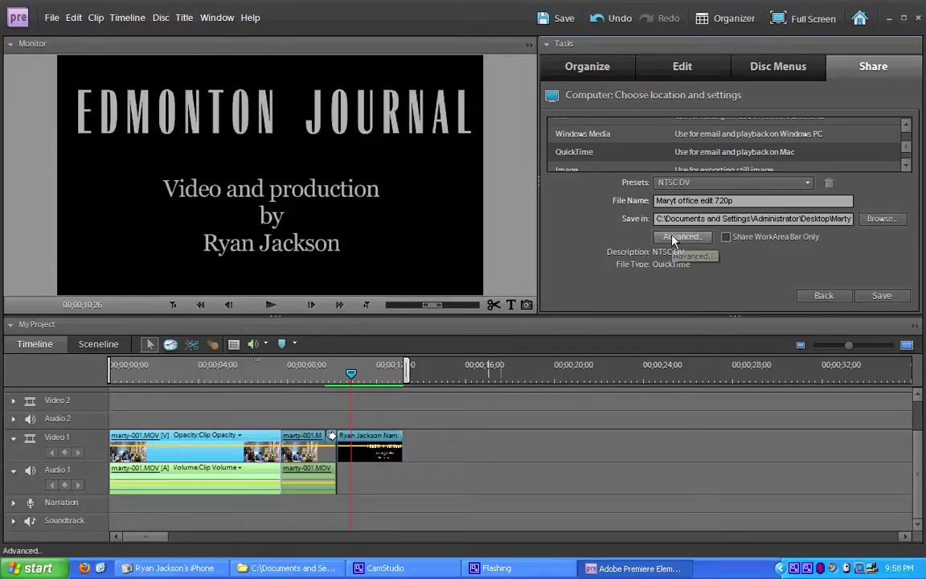
Step: Choose the '720p for thePlatform and YouTube' preset, name the file 'marty office 720p', and open the advanced settings
left_click(808, 183)
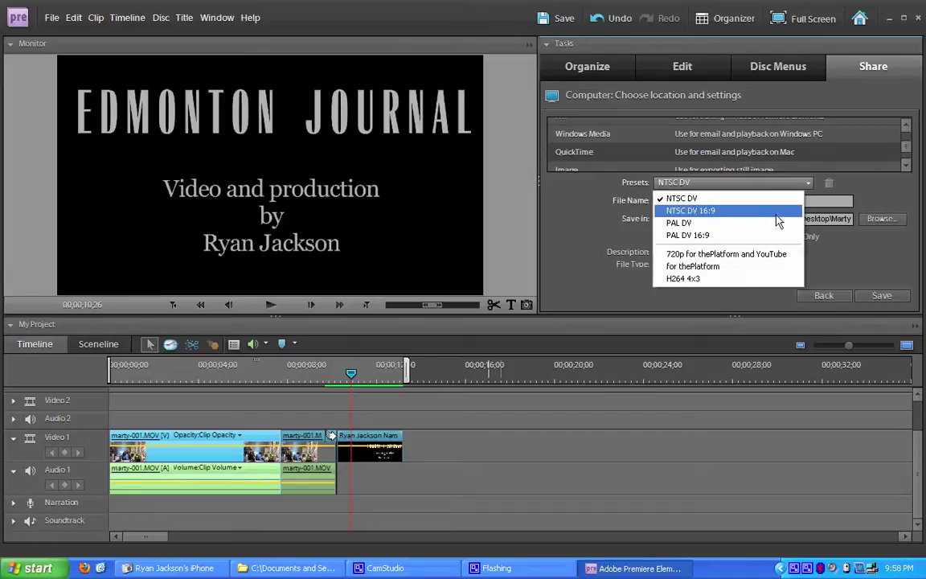
left_click(766, 256)
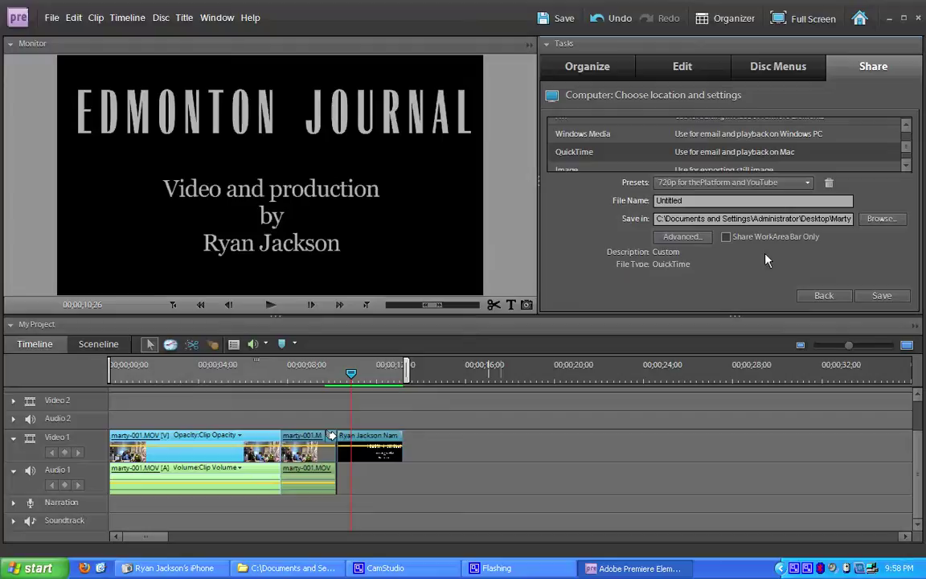
left_click_drag(720, 201, 636, 203)
type("marty office 720p")
left_click(680, 237)
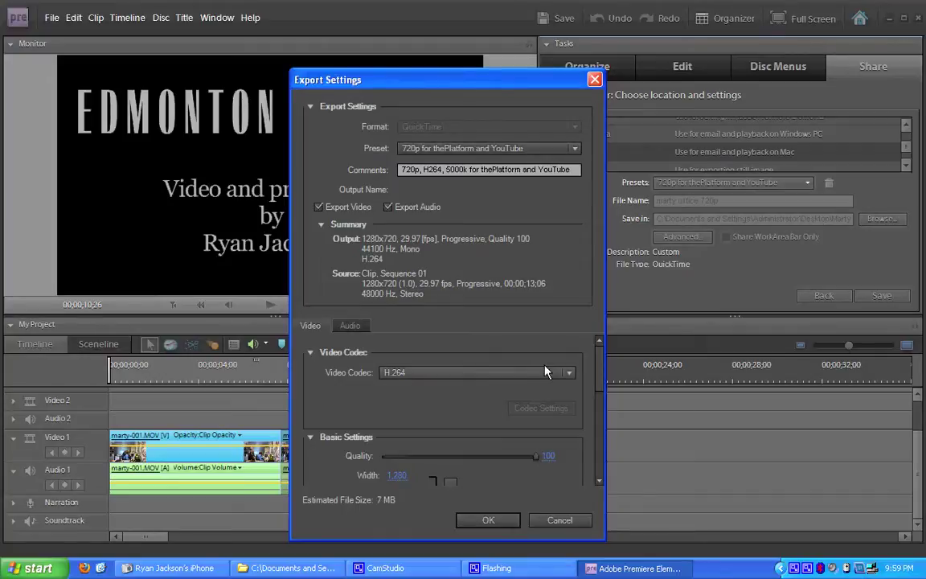
scroll(603, 374, "down", 2)
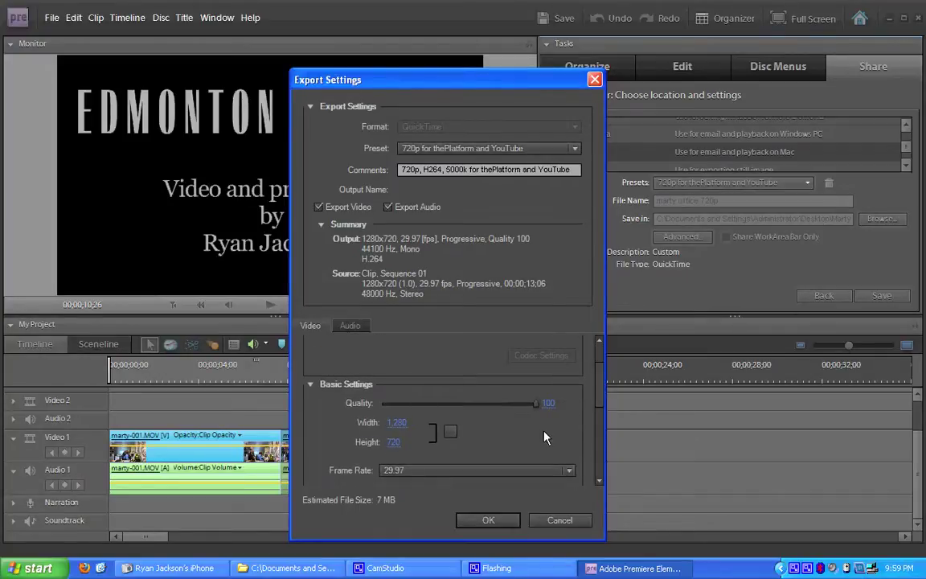
scroll(601, 428, "down", 3)
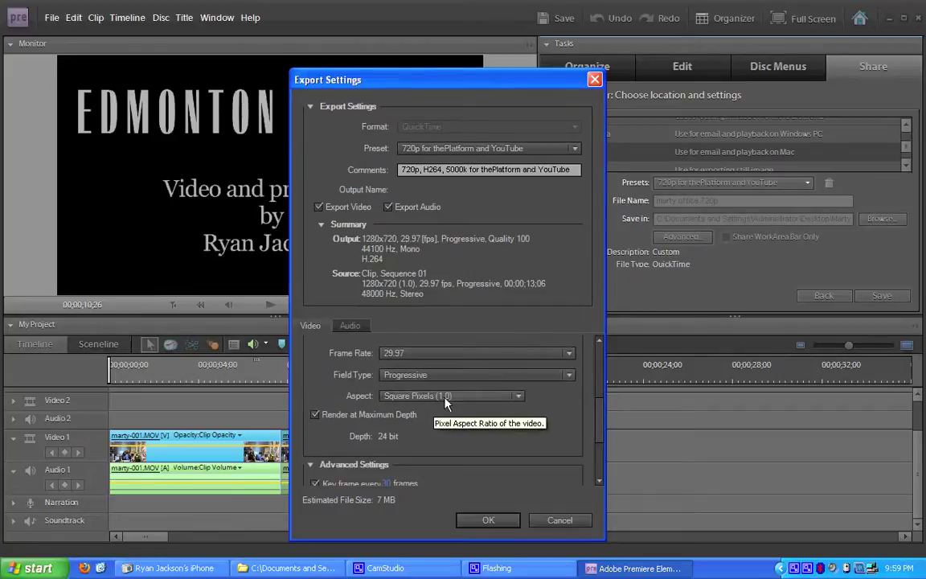
scroll(601, 428, "down", 4)
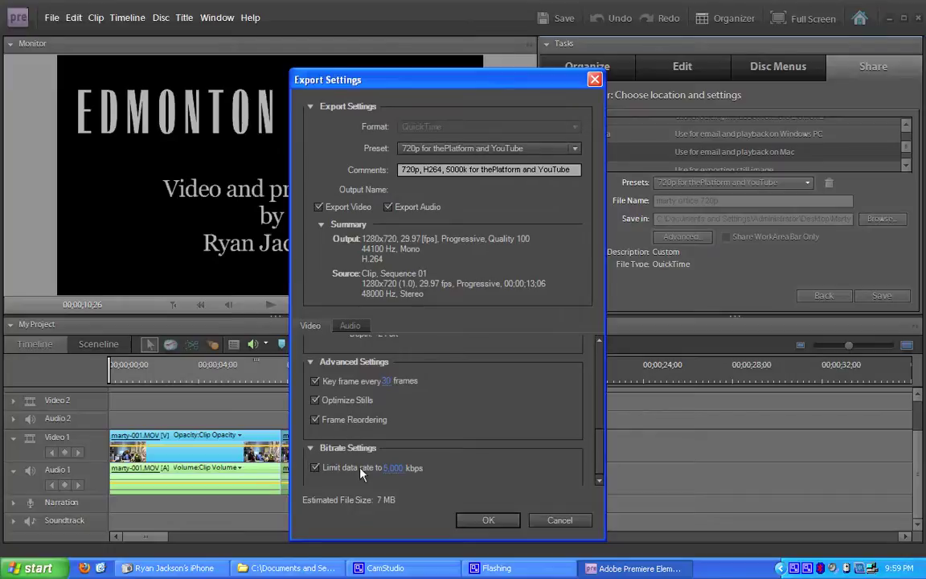
scroll(597, 448, "down", 1)
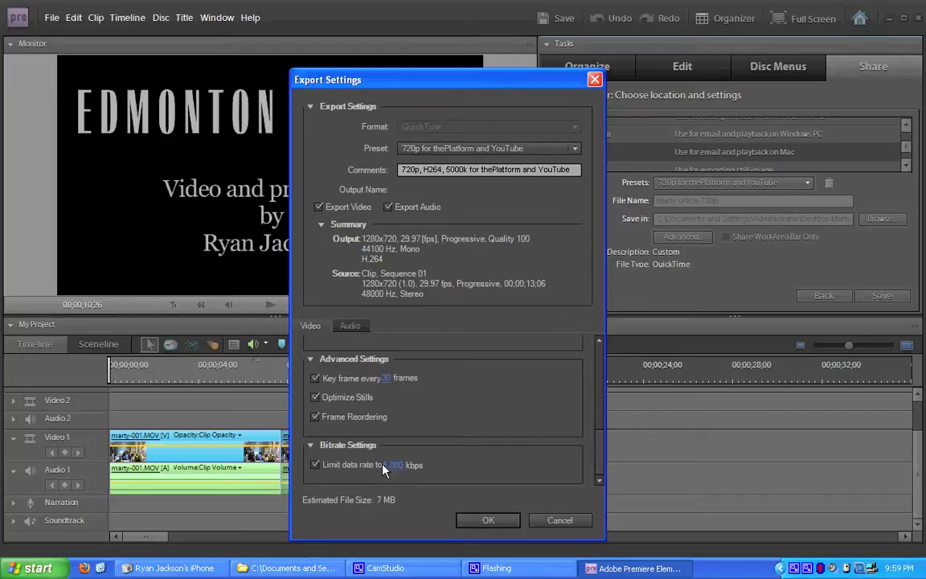
left_click(347, 329)
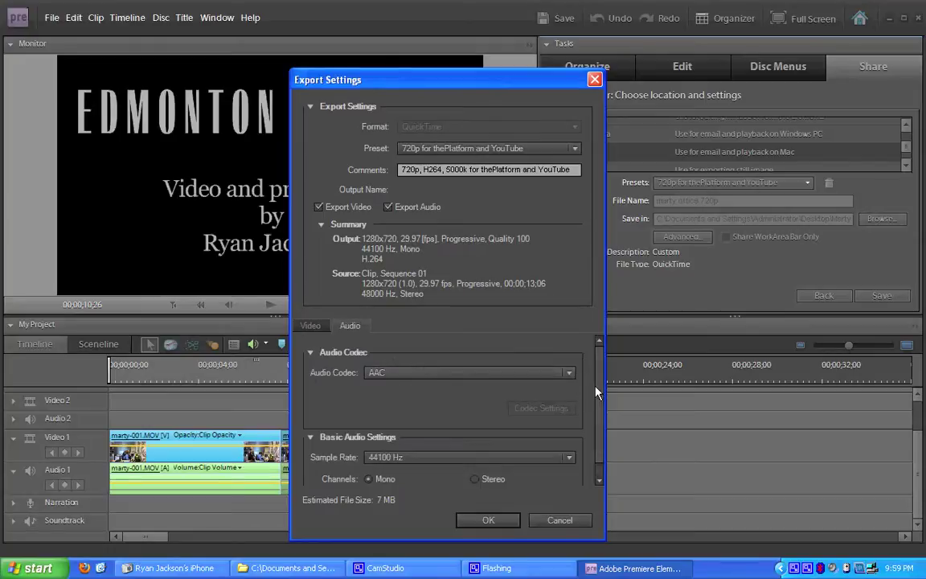
scroll(596, 392, "down", 1)
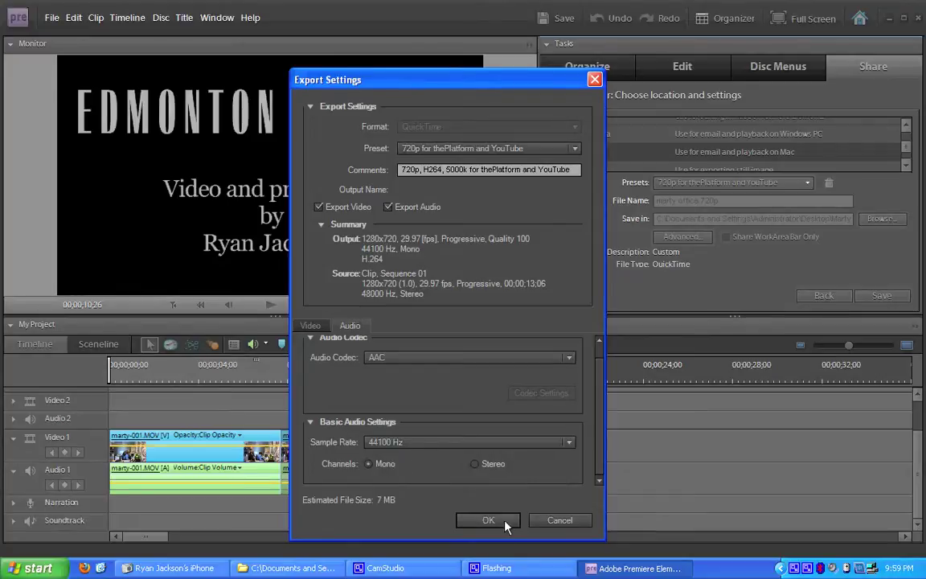
left_click(310, 324)
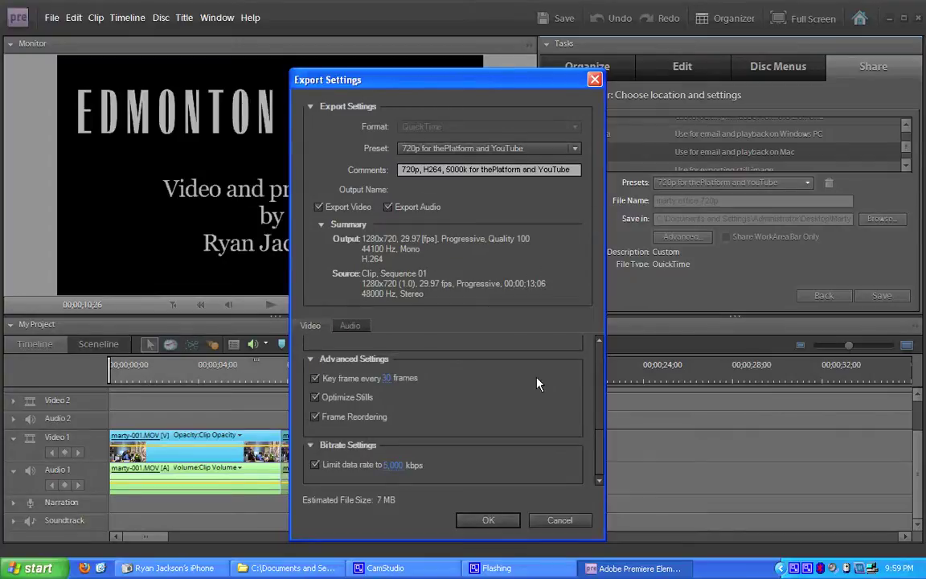
left_click(488, 520)
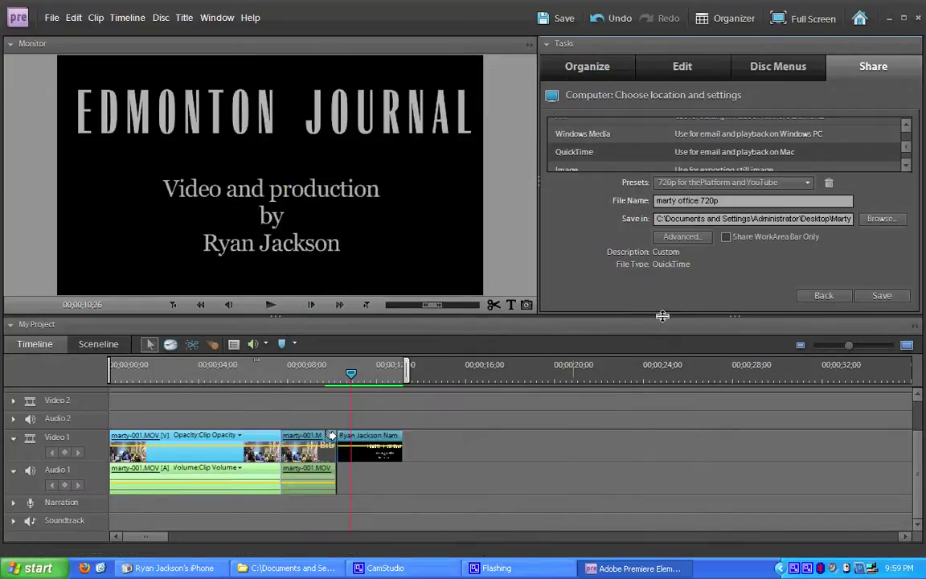
Step: Start rendering the QuickTime movie and bring the project folder window forward
left_click(871, 296)
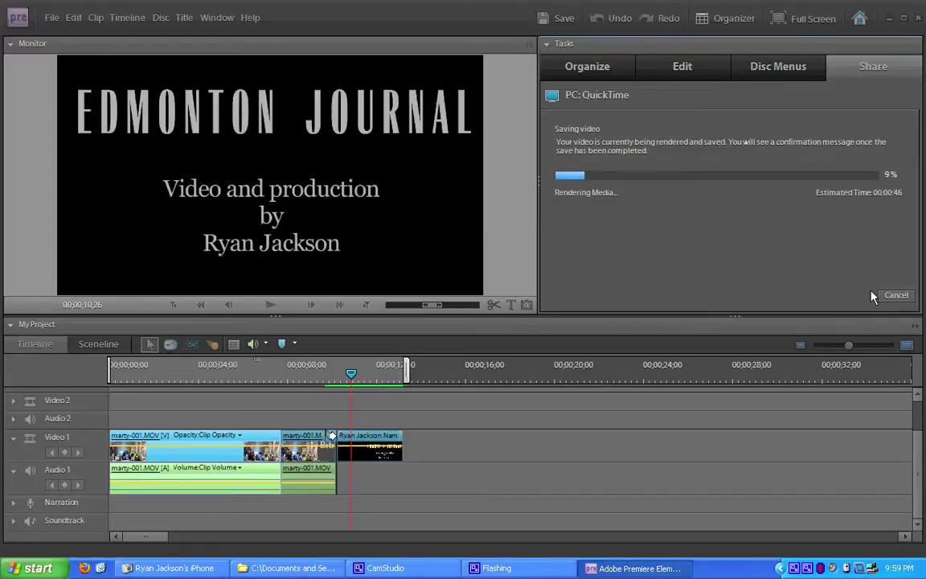
left_click(287, 567)
left_click(455, 399)
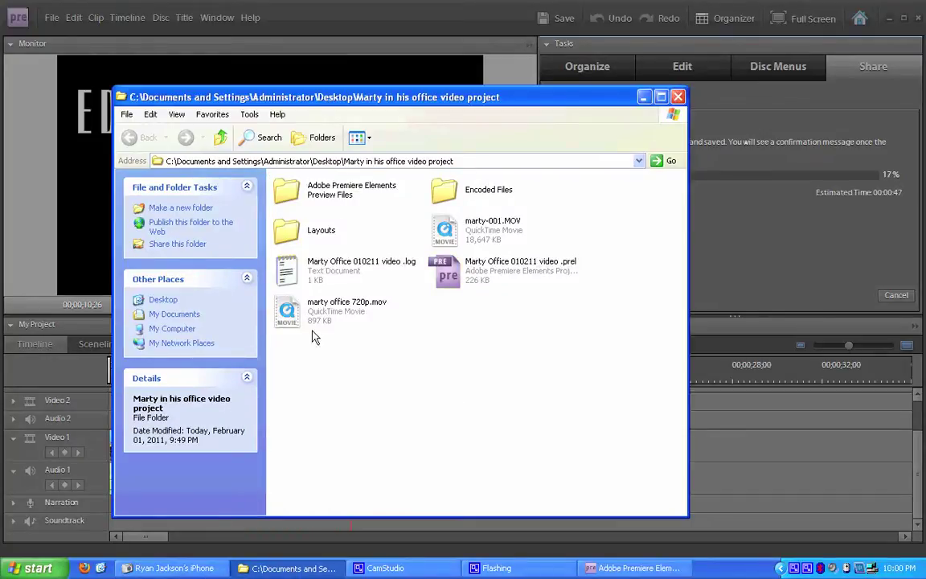
Step: Select marty office 720p.mov in the project folder to view its details
left_click(285, 312)
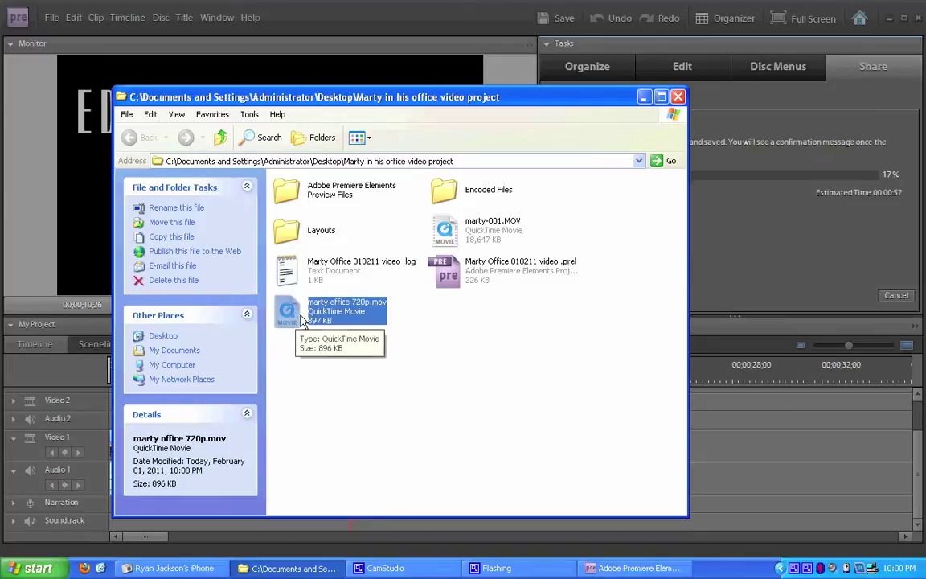